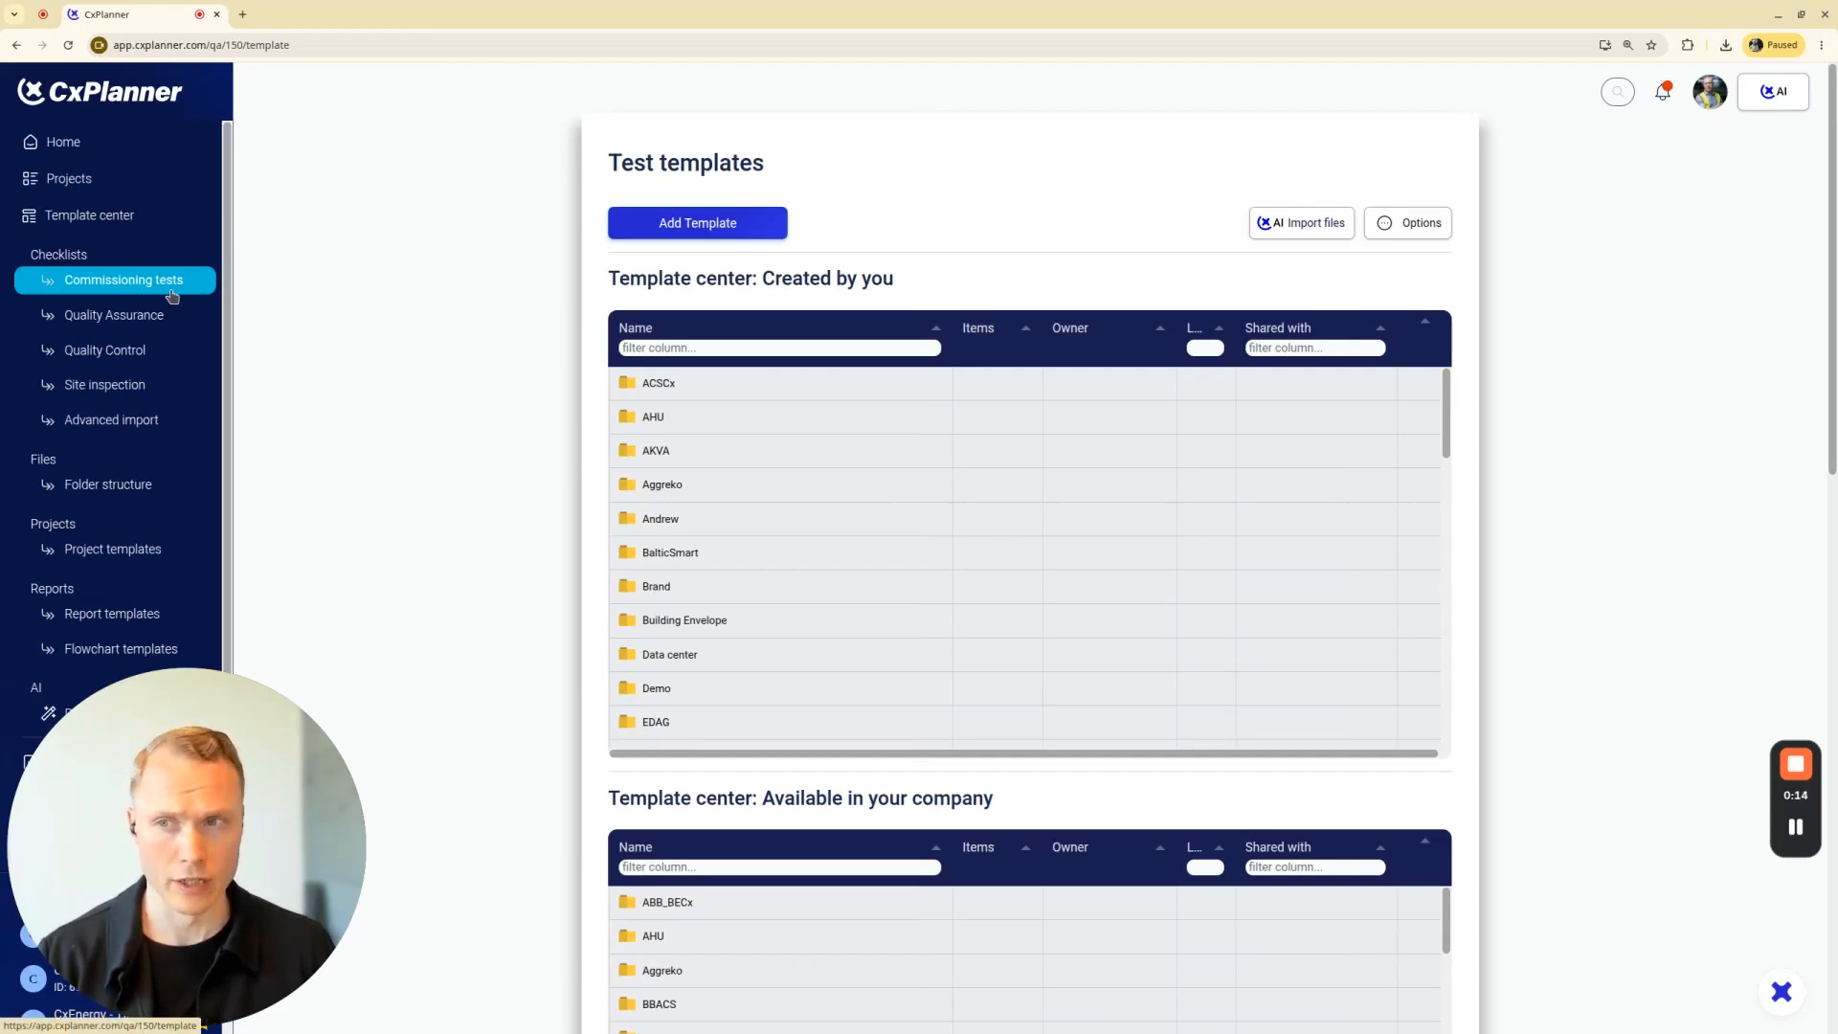
Start the CxAI Checklist-generator for a new test template and name the template TEST-LL01
{"action": "left_click", "coordinate": [148, 218]}
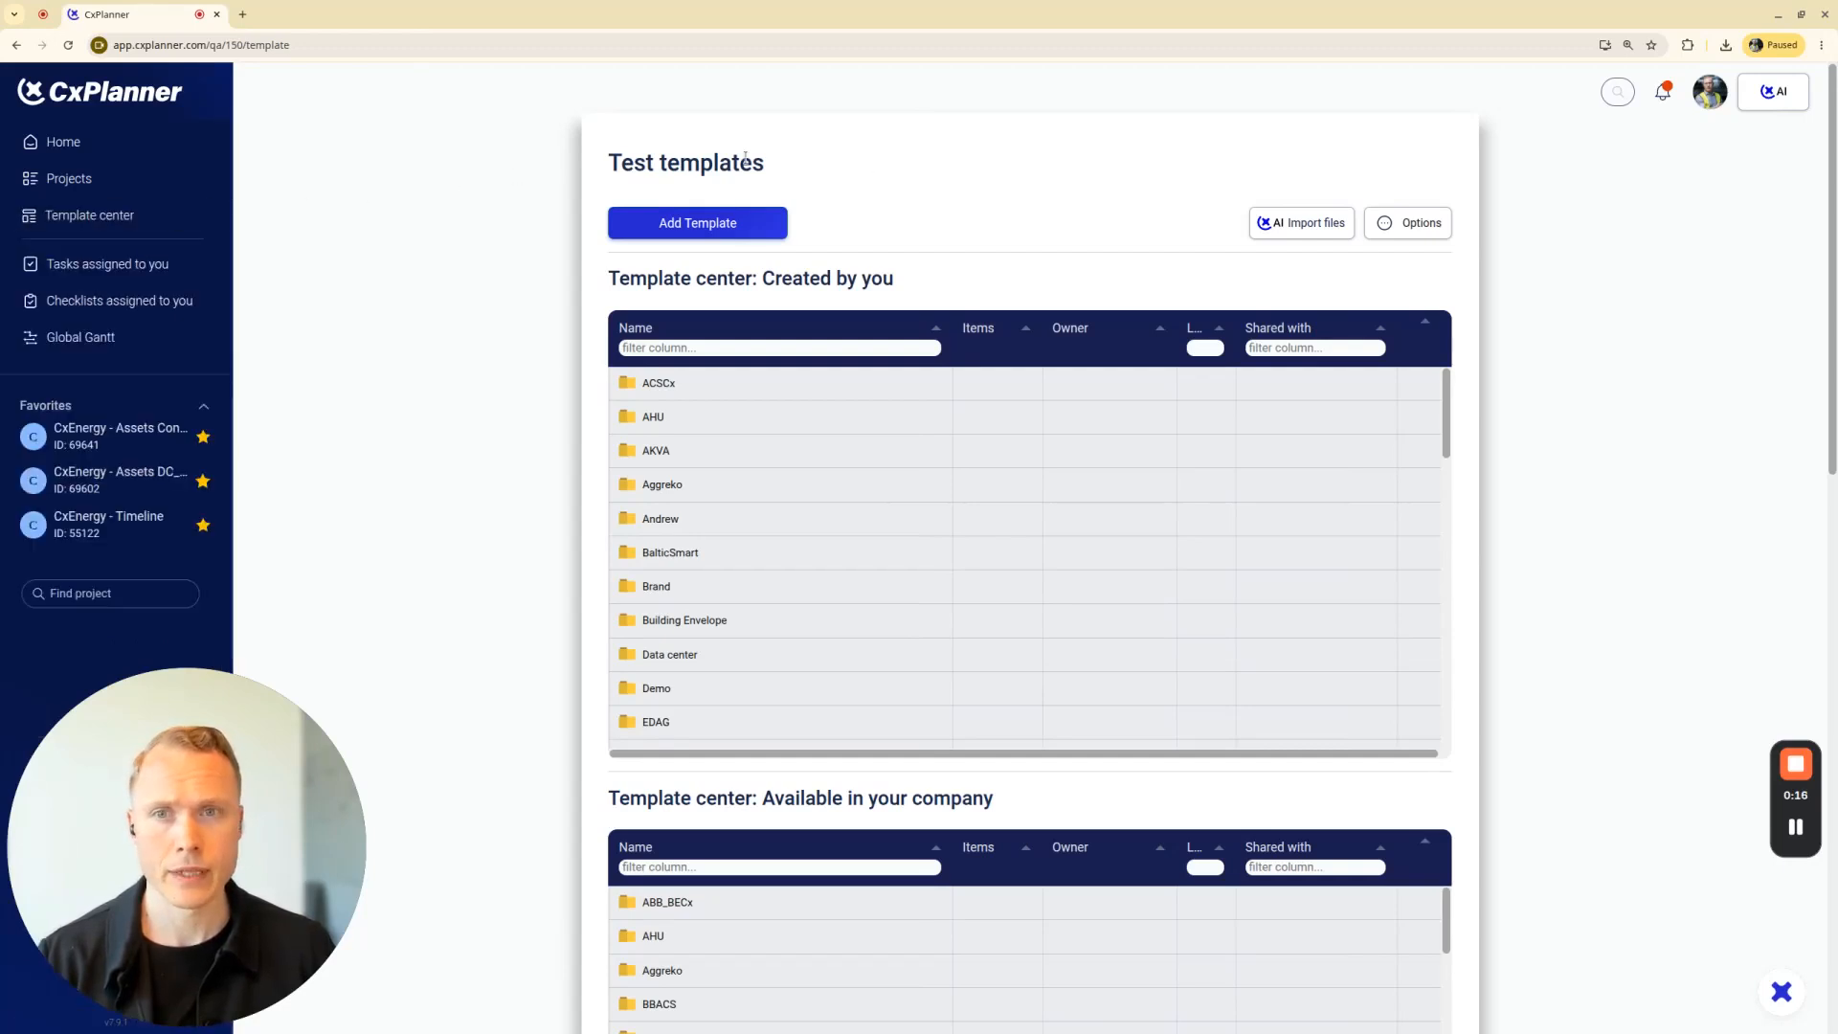
{"action": "left_click", "coordinate": [1308, 231]}
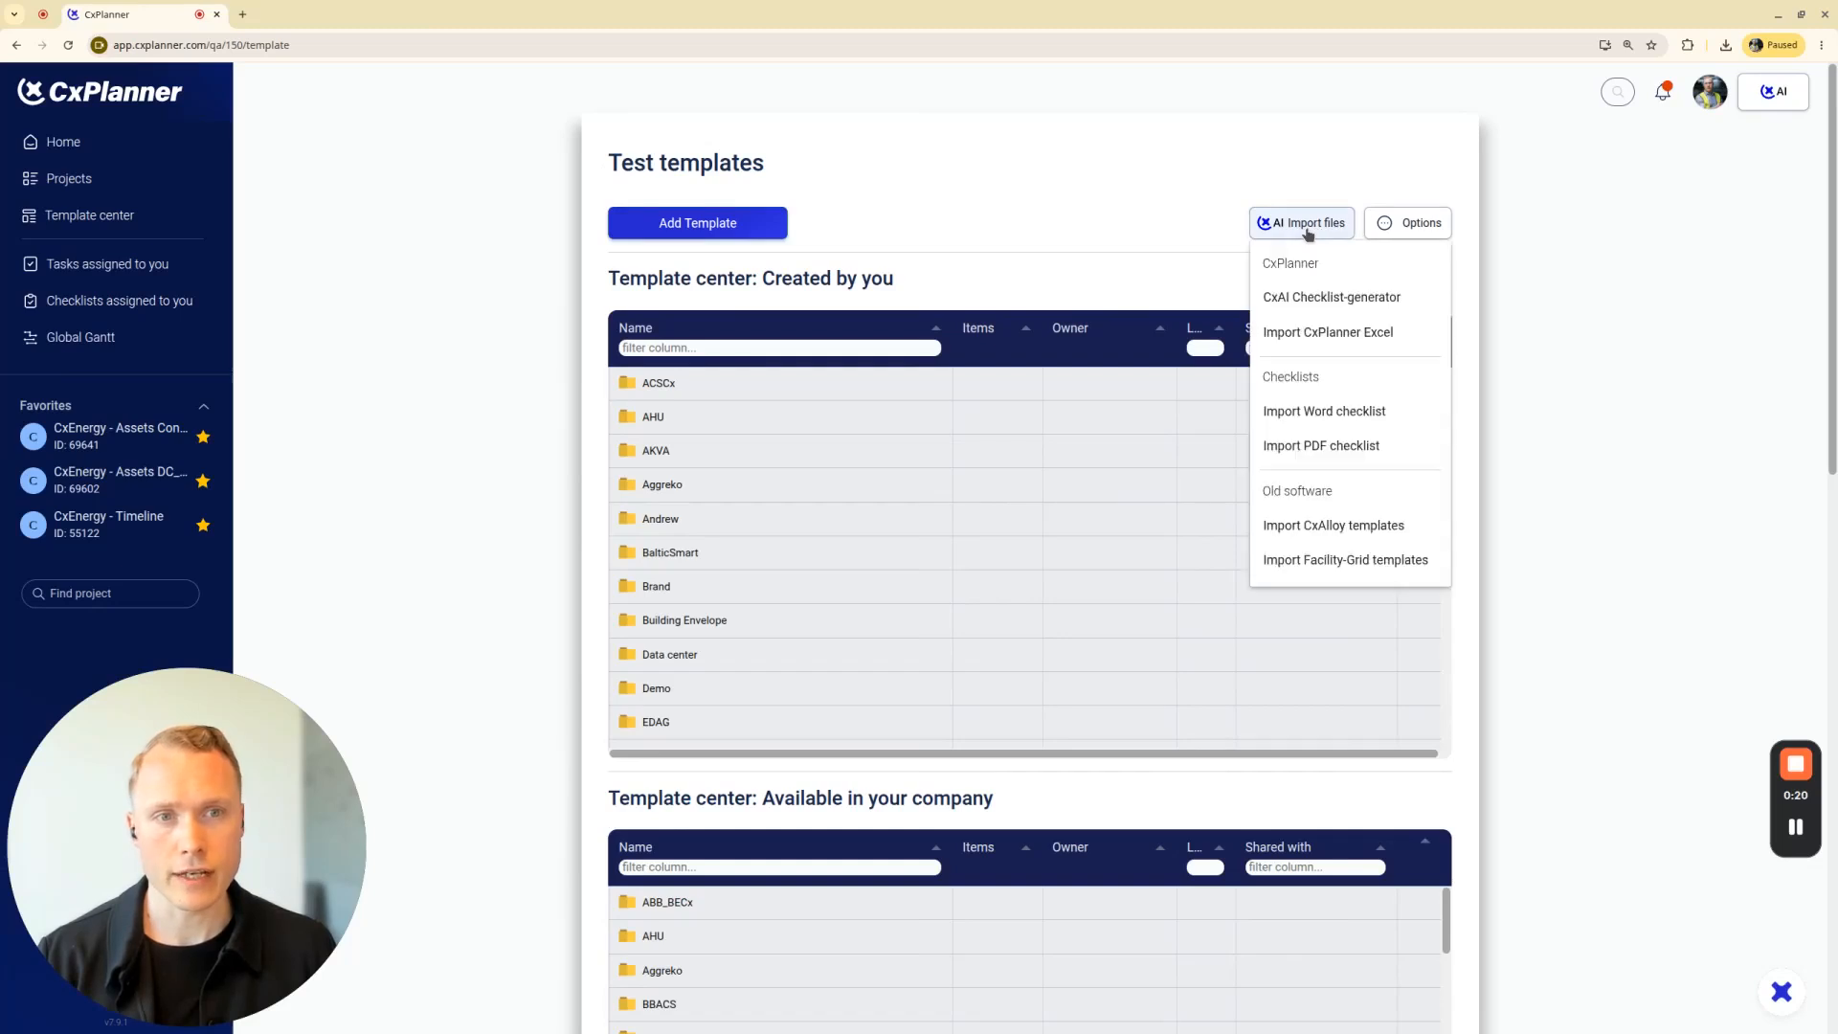
{"action": "left_click", "coordinate": [1318, 306]}
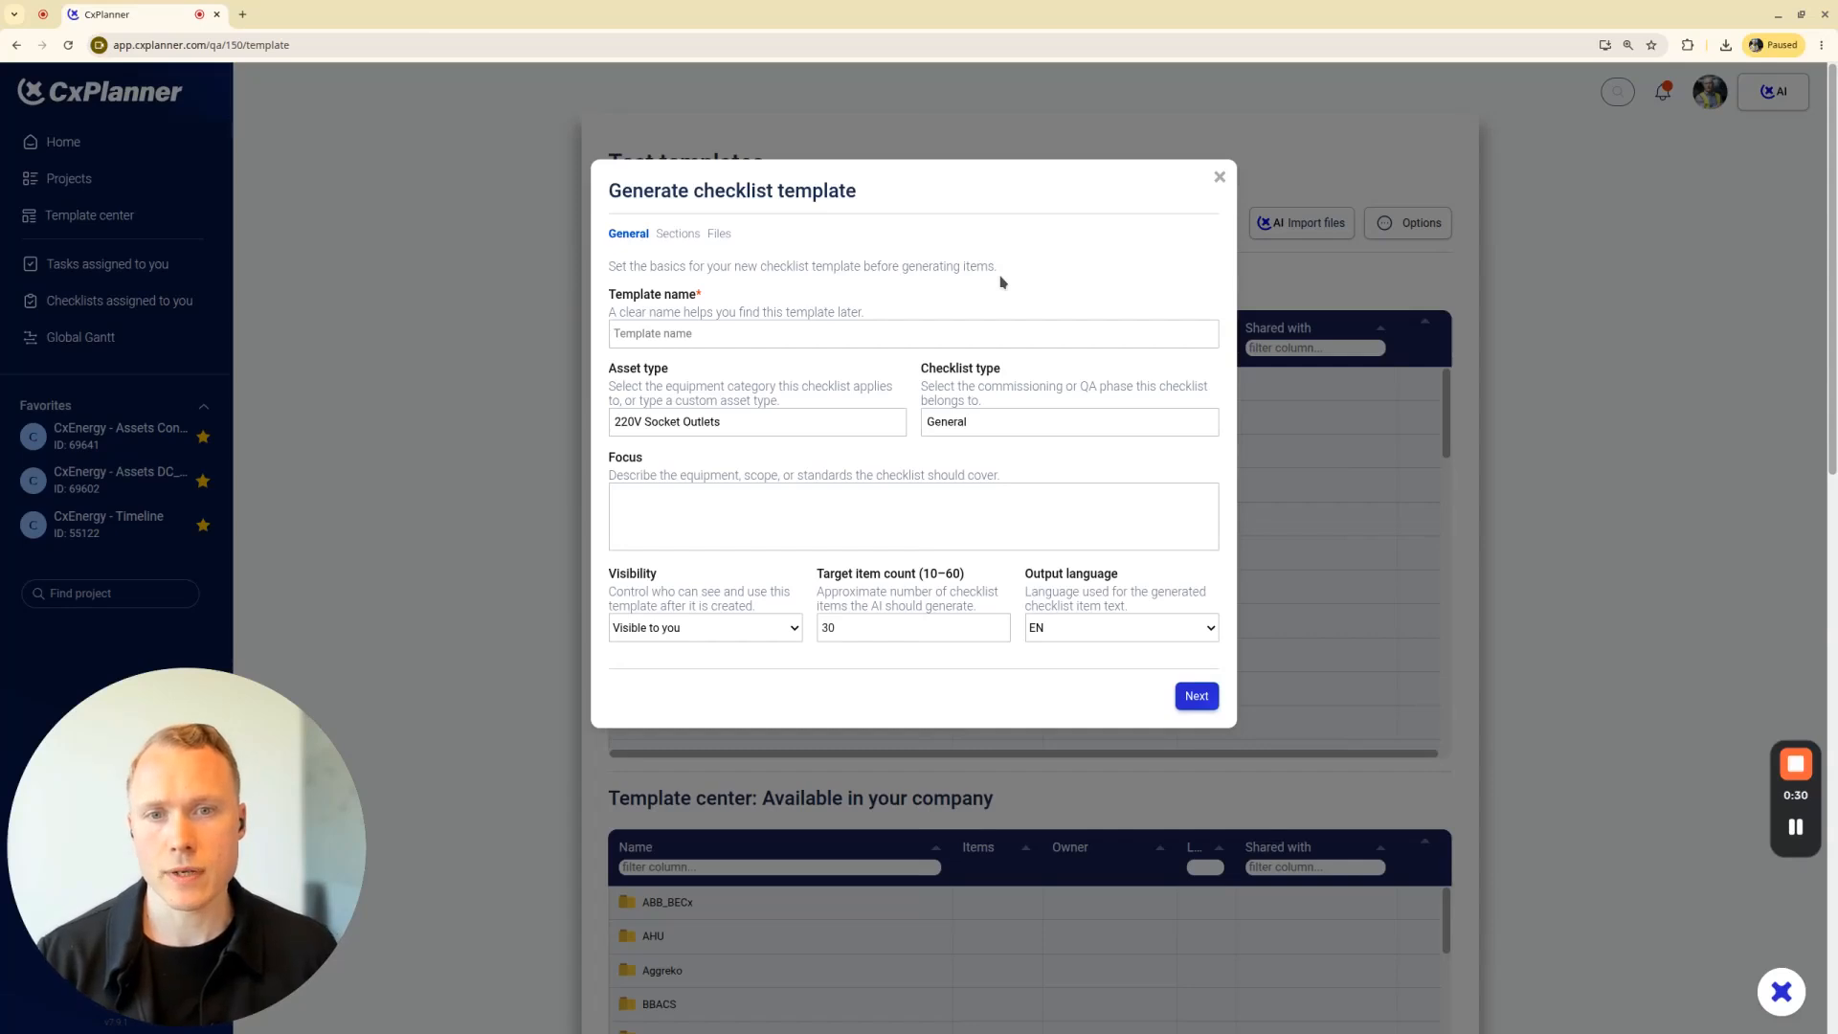
{"action": "left_click", "coordinate": [665, 339]}
{"action": "type", "text": "TEST"}
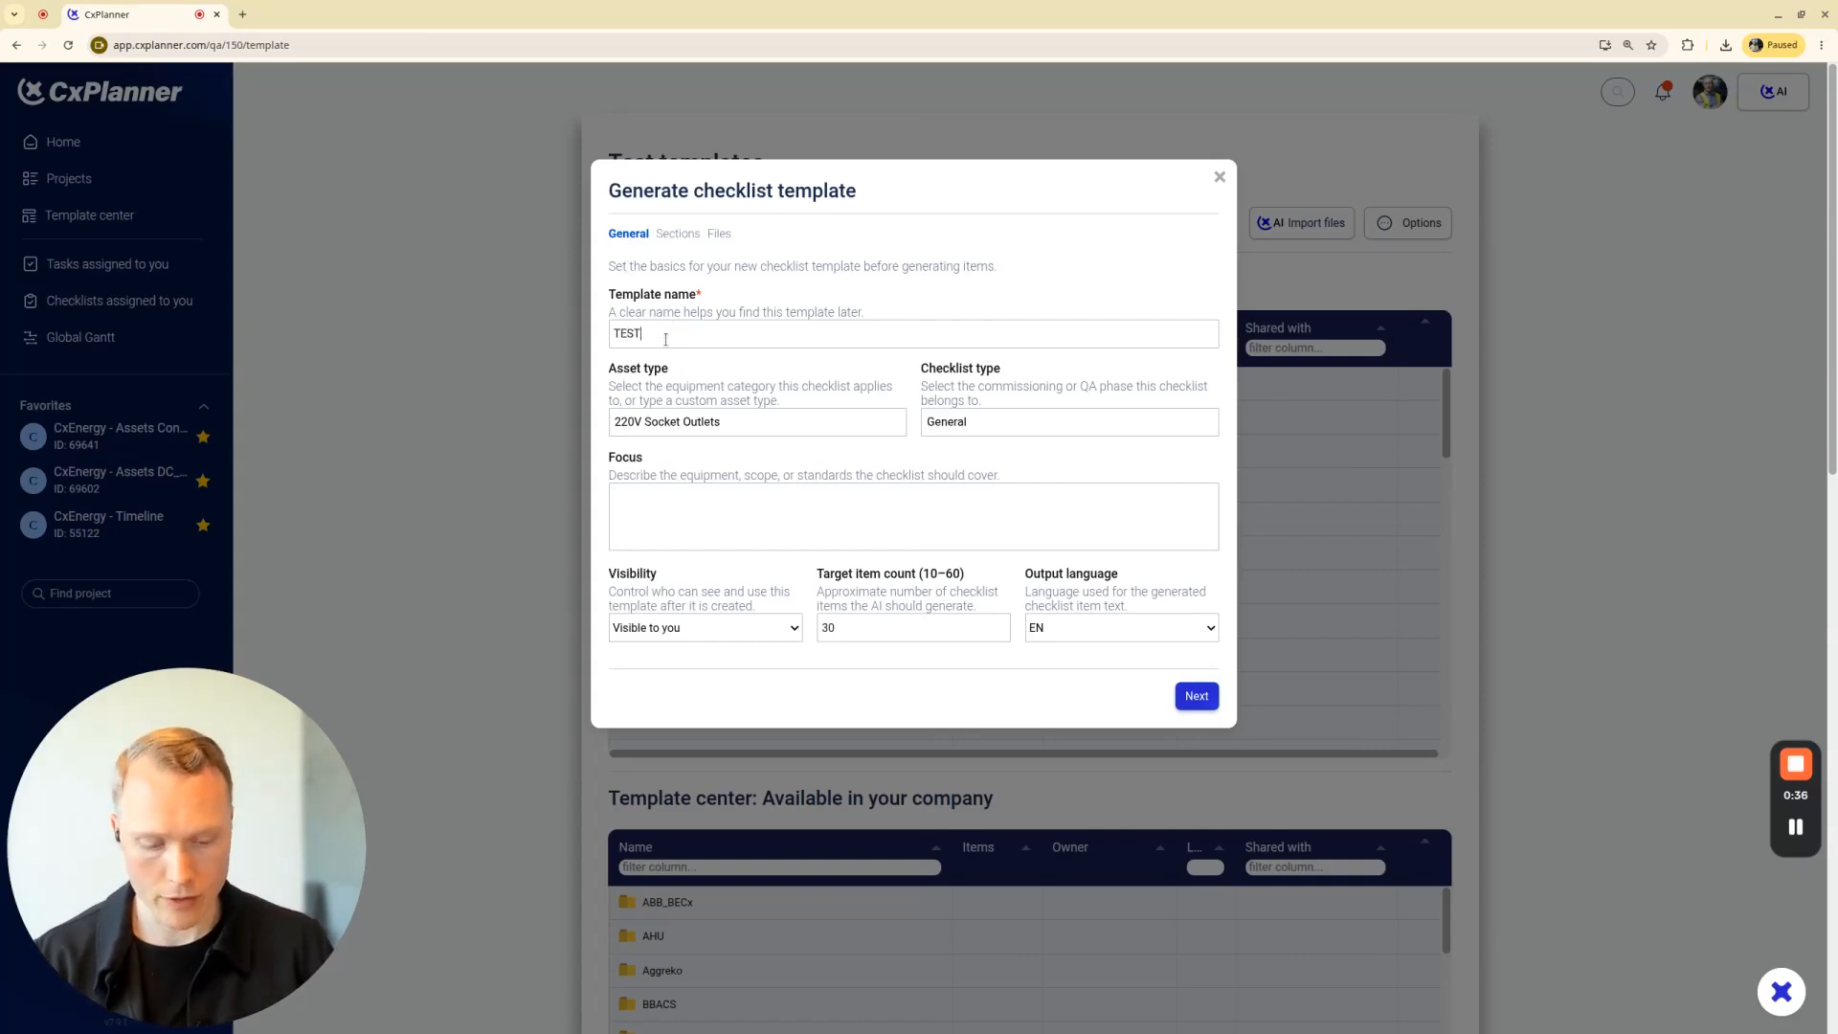
{"action": "type", "text": "-LL"}
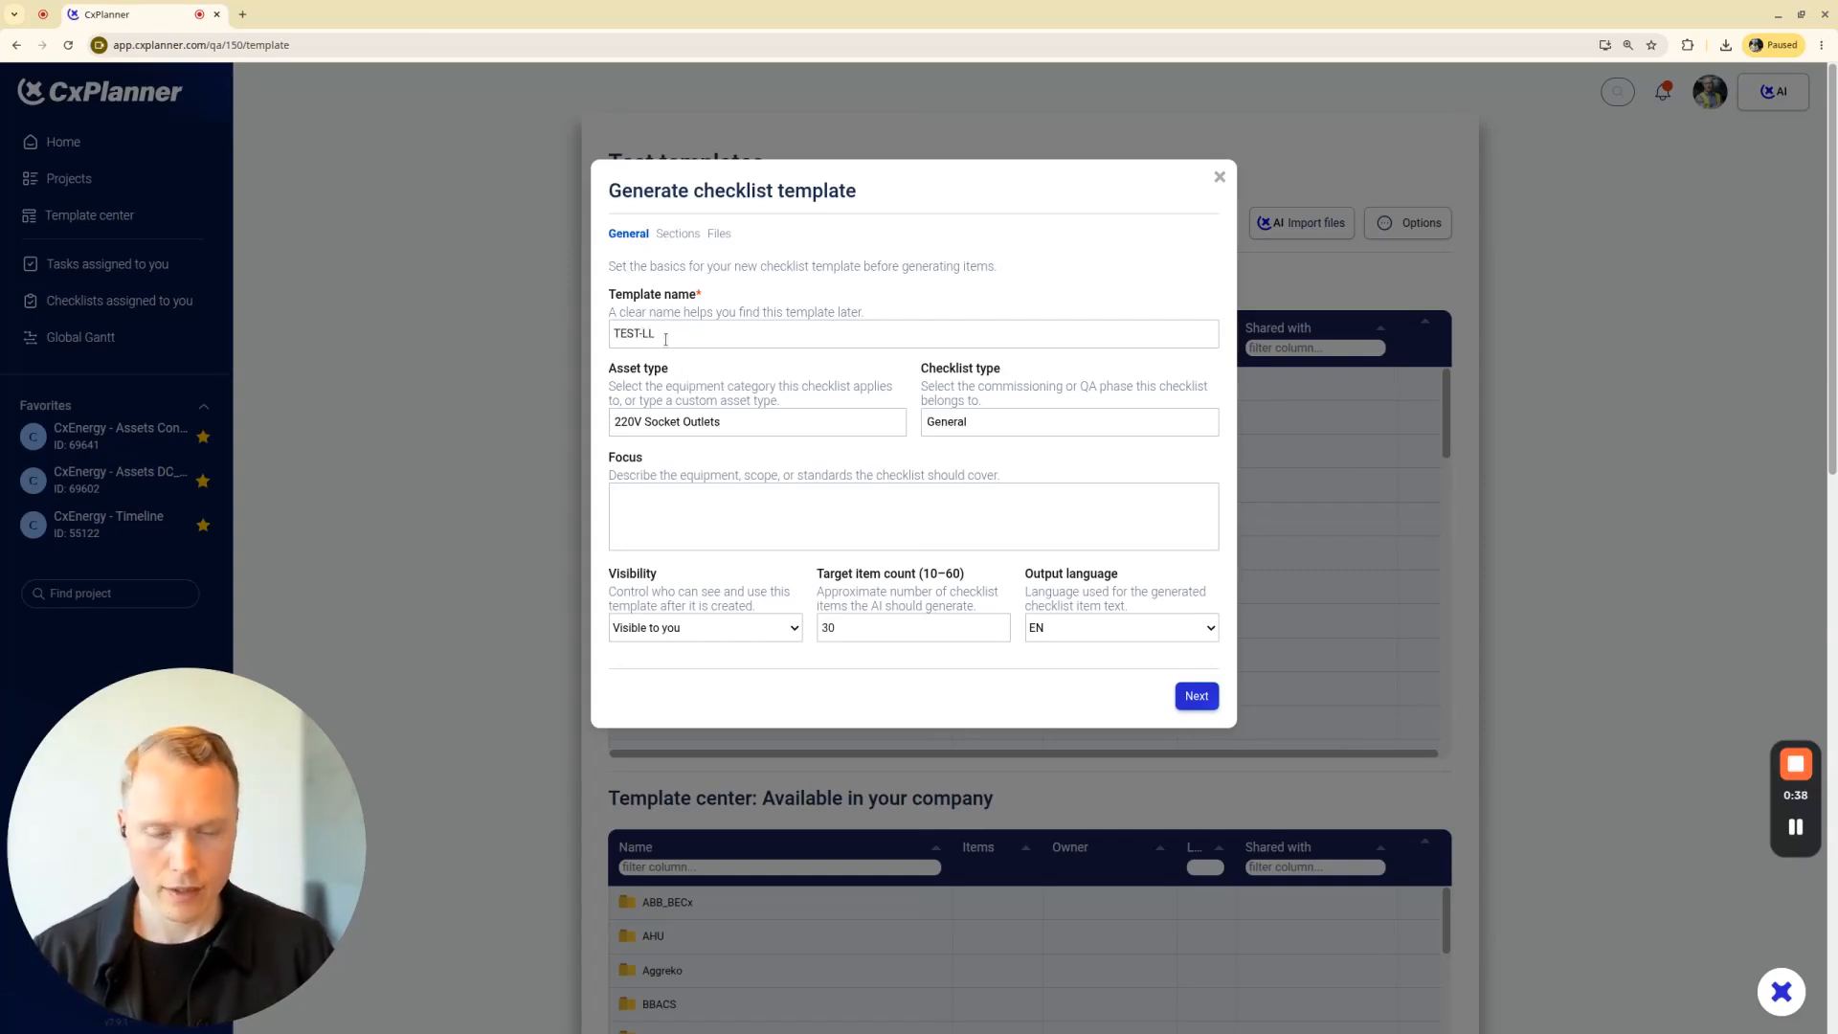
{"action": "type", "text": "01"}
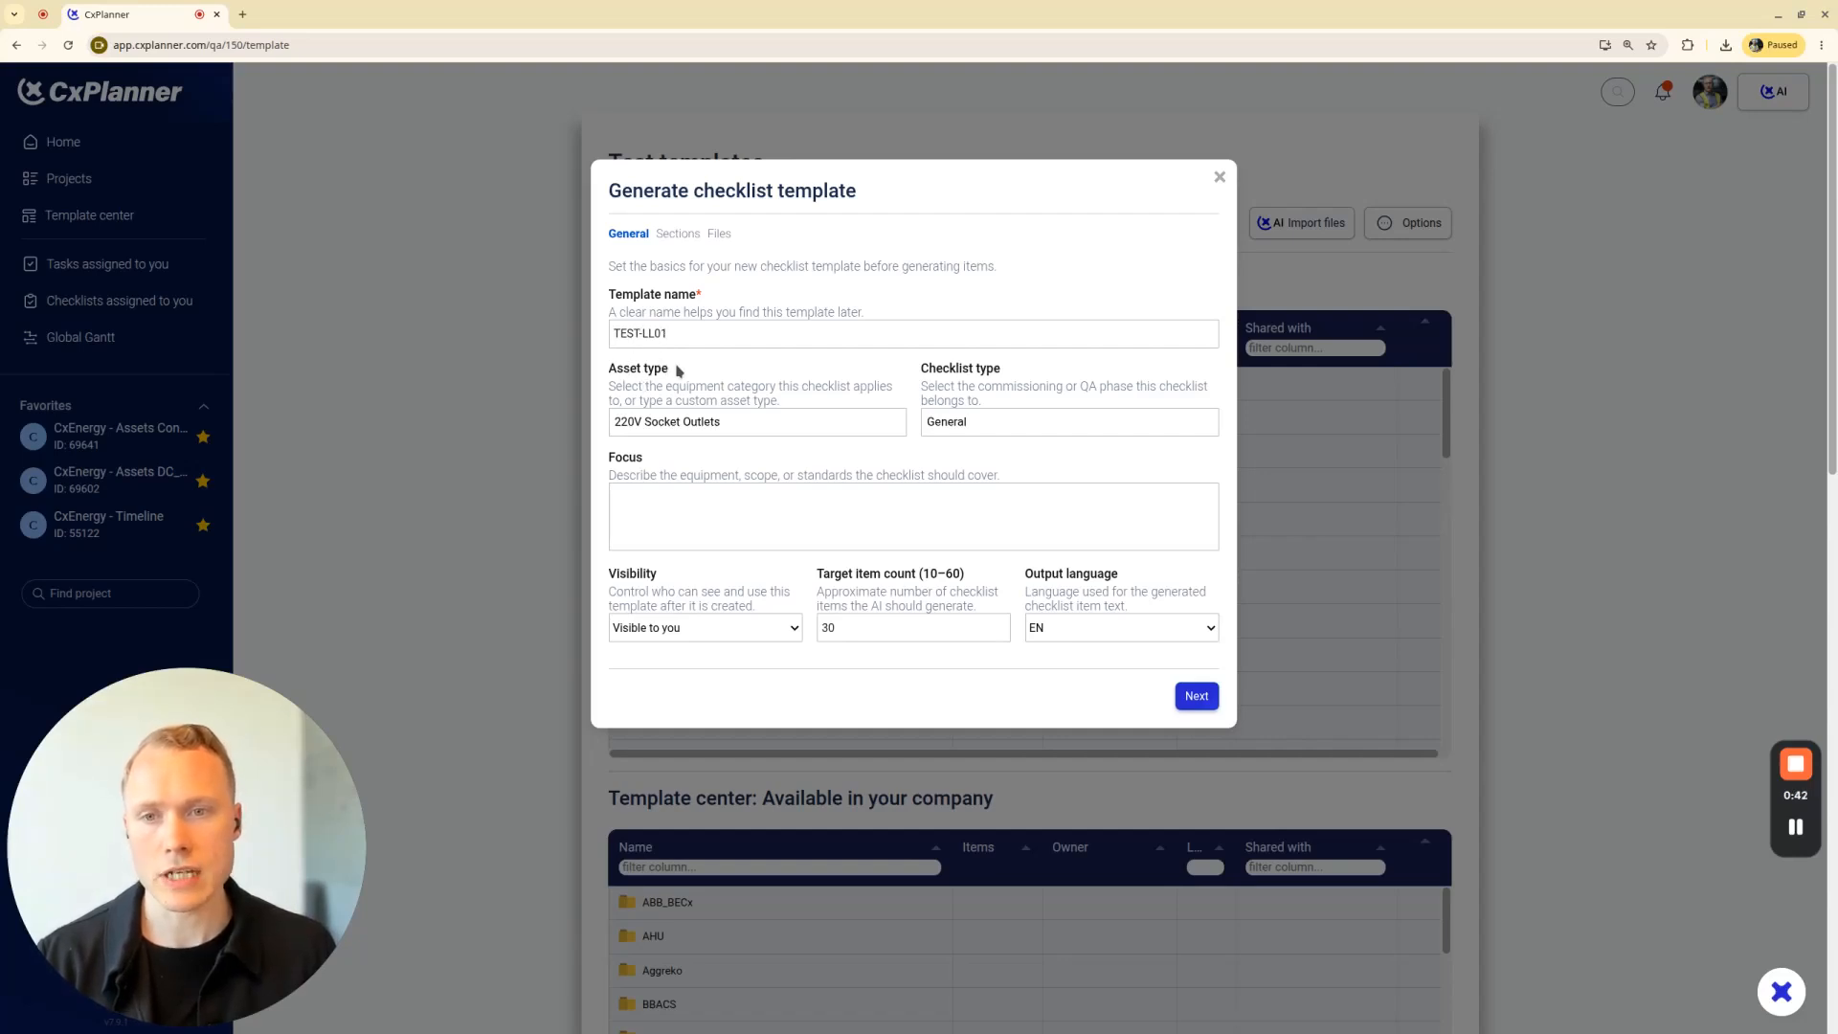
Set the template's asset type to the custom value AHU
{"action": "left_click", "coordinate": [739, 424]}
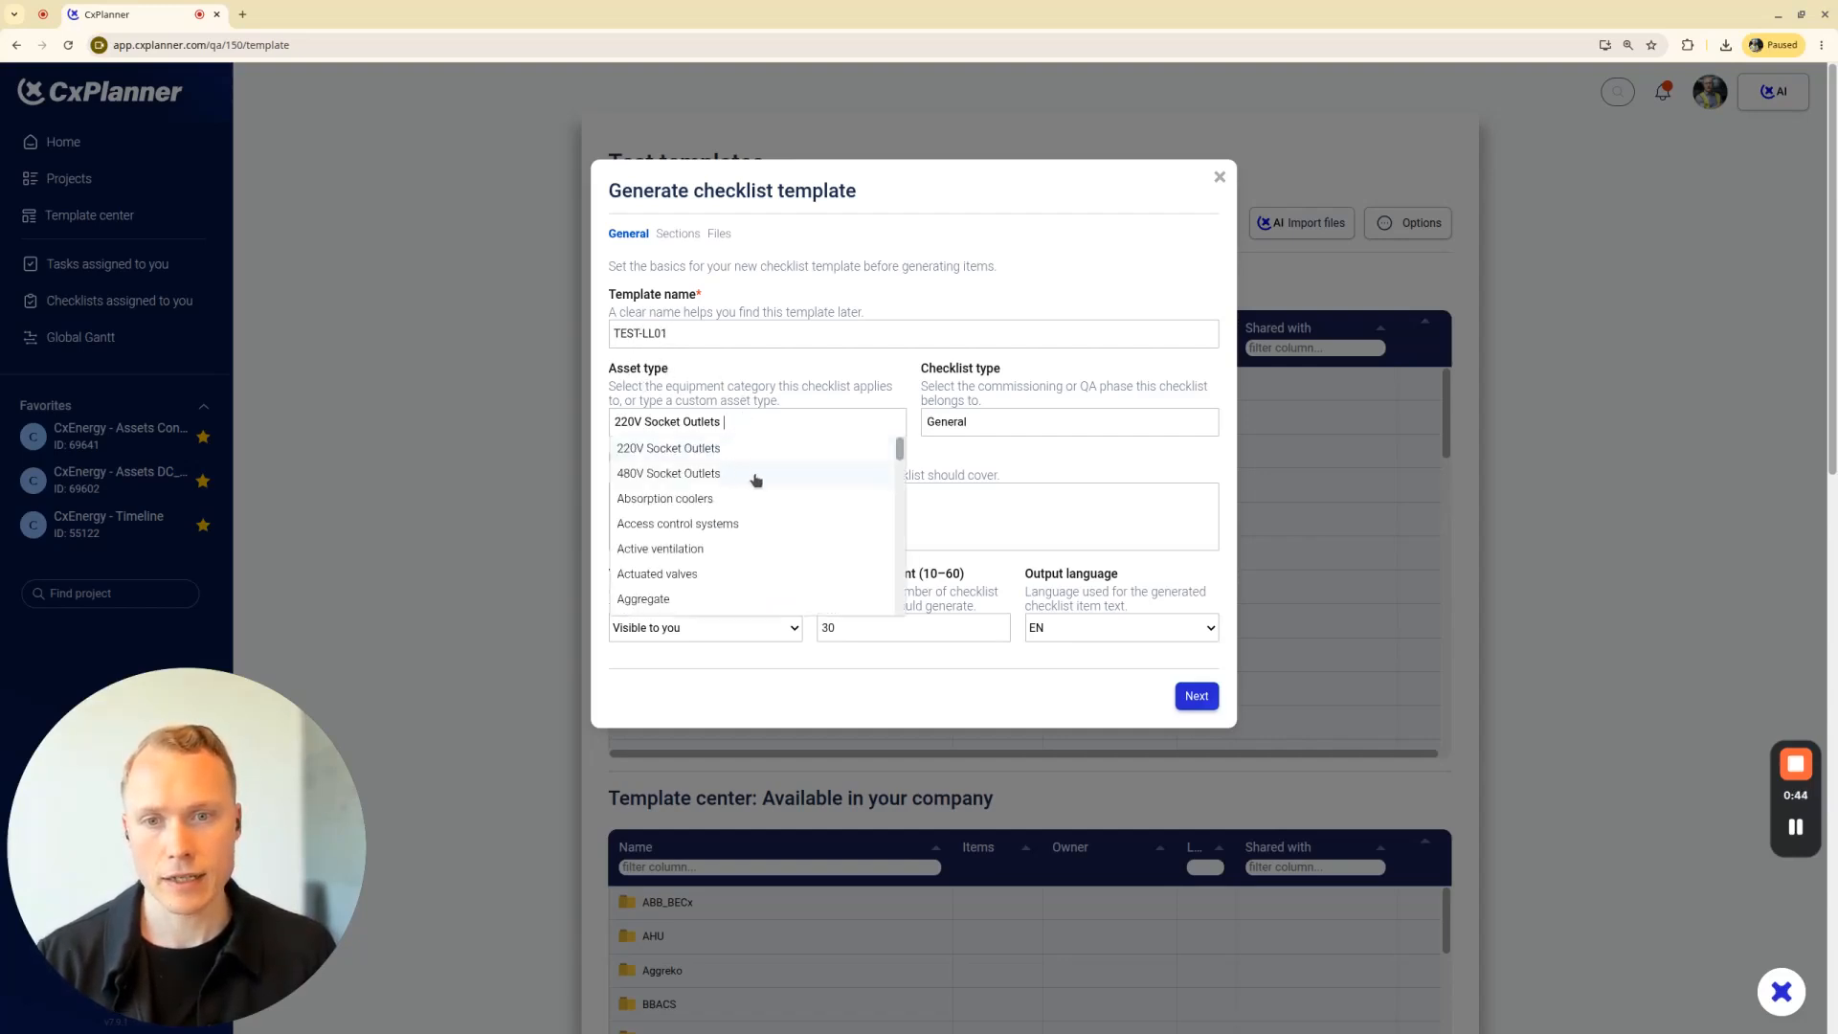
{"action": "scroll", "coordinate": [752, 522], "scroll_direction": "down", "scroll_amount": 3}
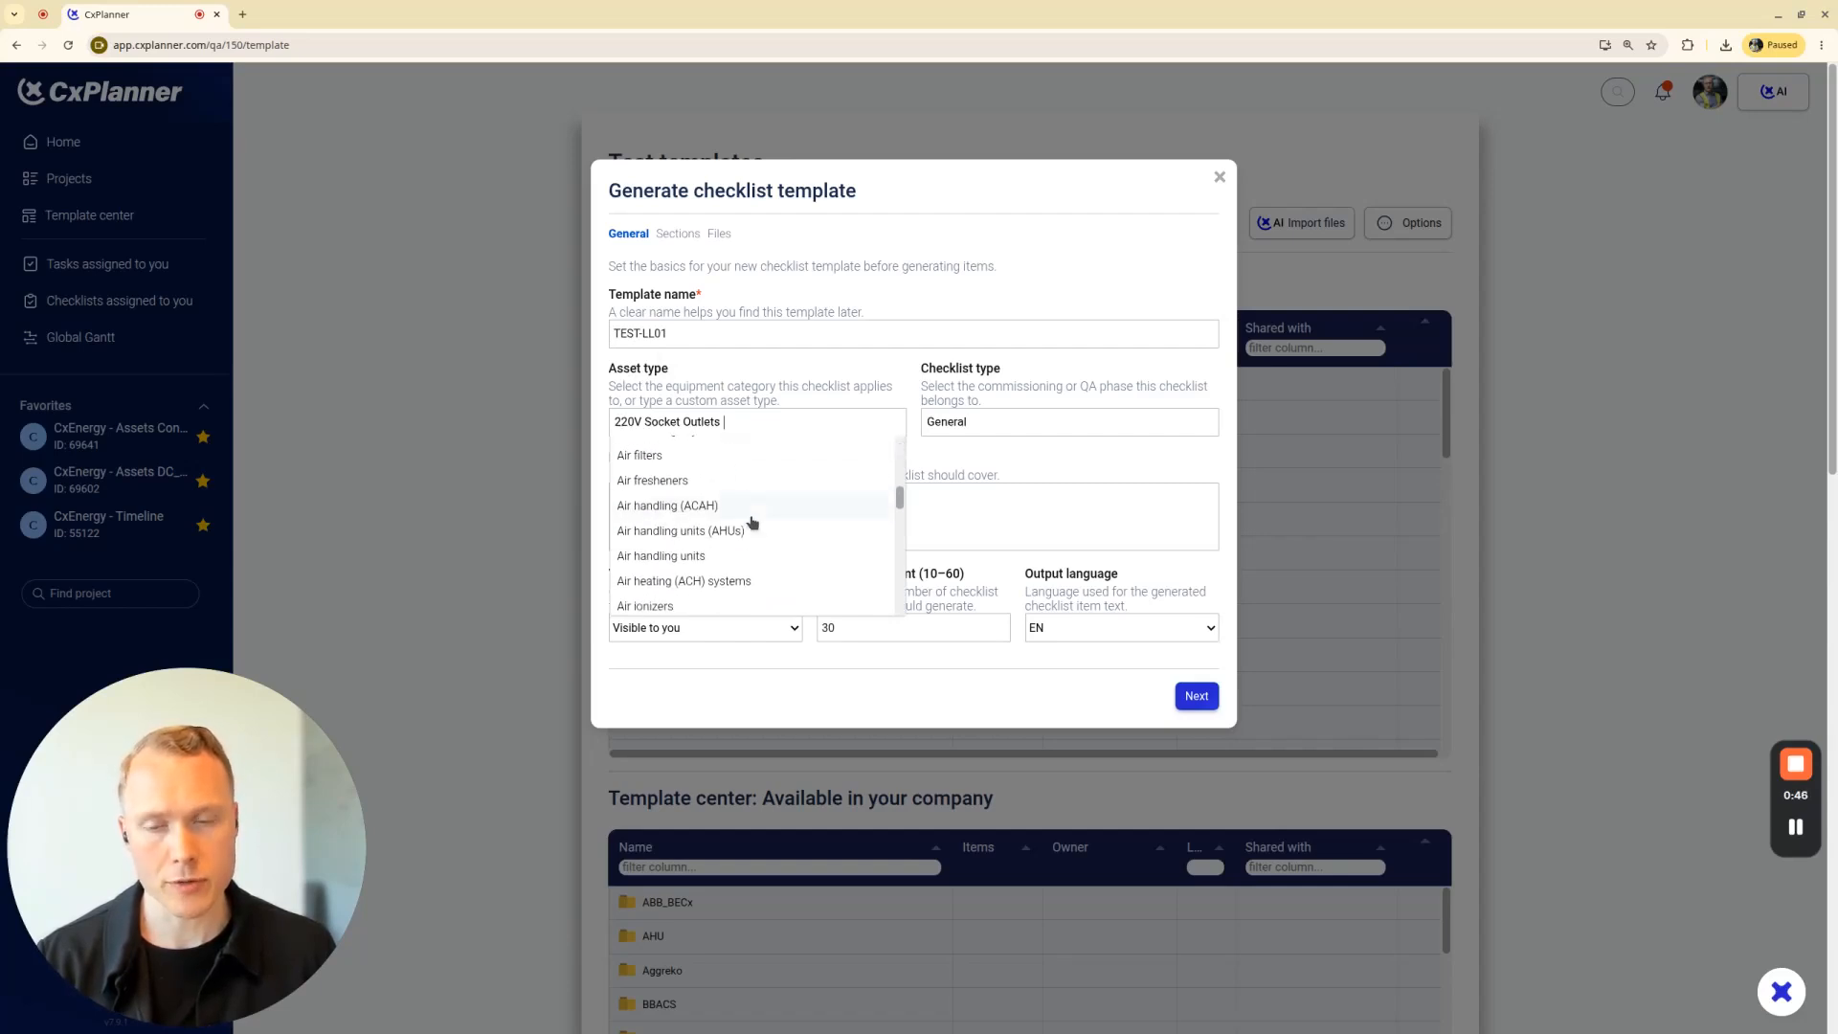
{"action": "key", "text": "BackSpace"}
{"action": "type", "text": "AHU"}
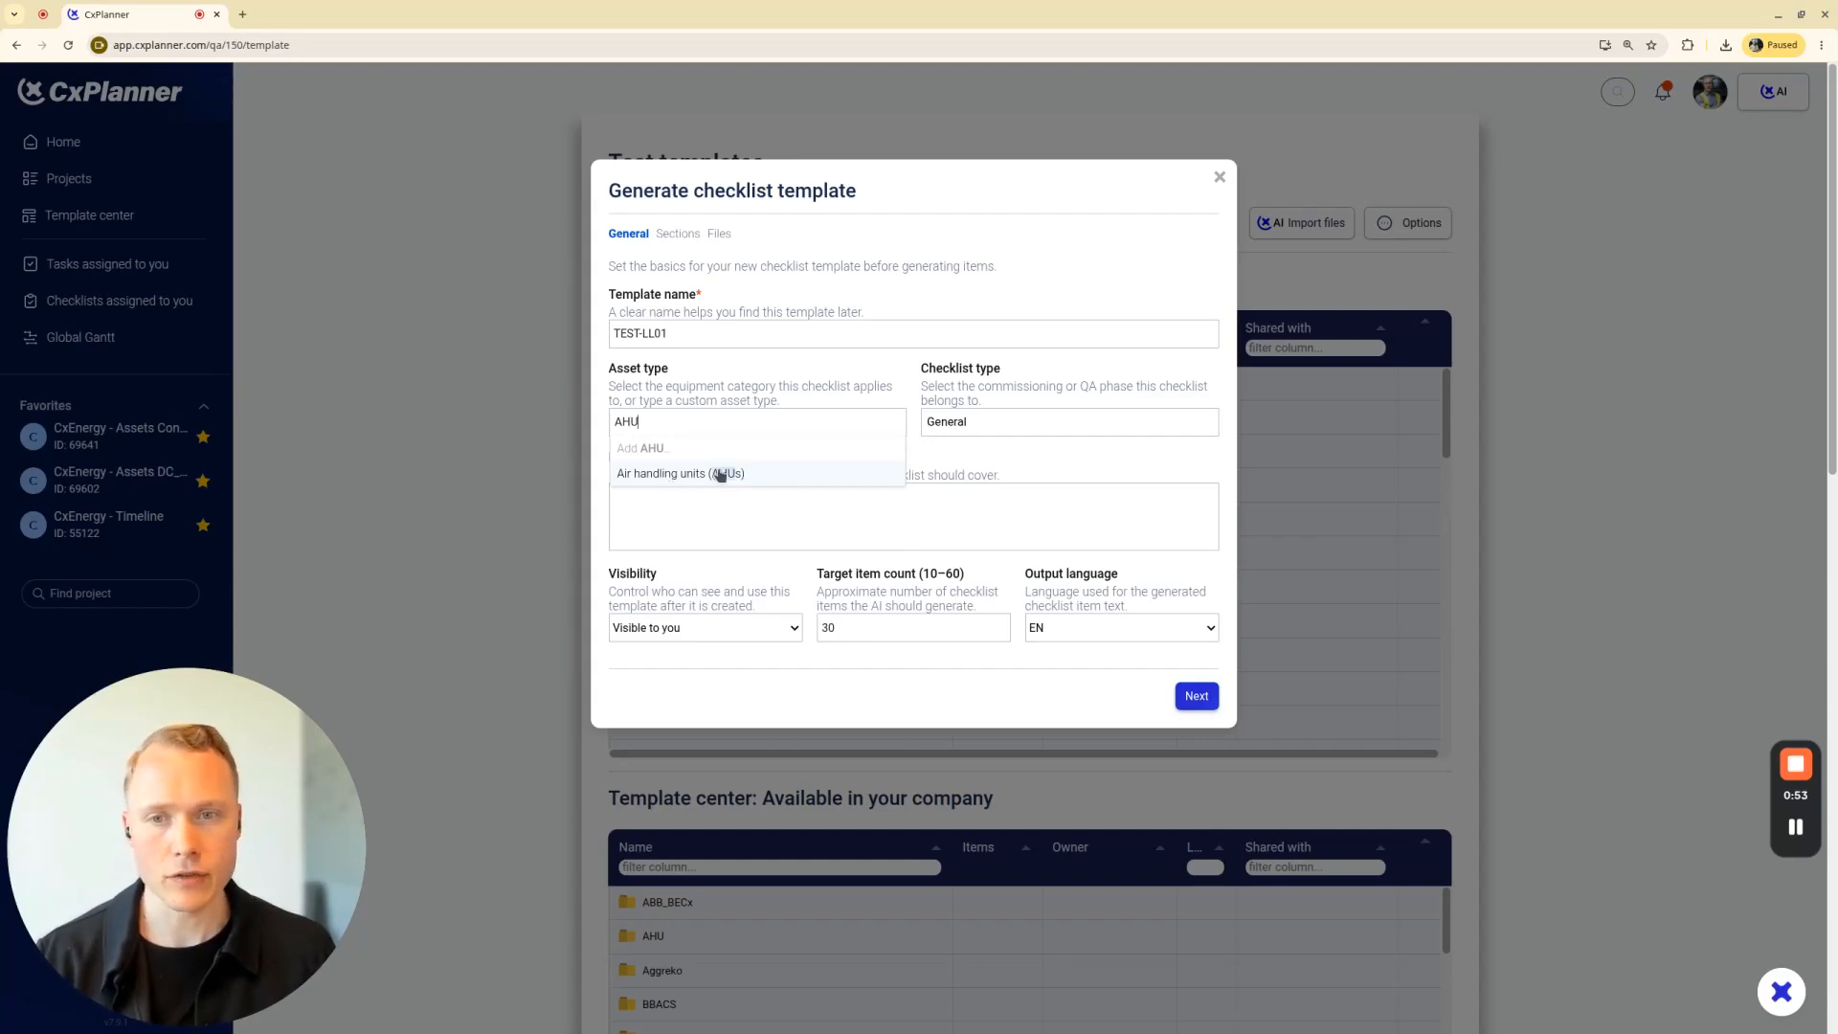
{"action": "left_click", "coordinate": [650, 450]}
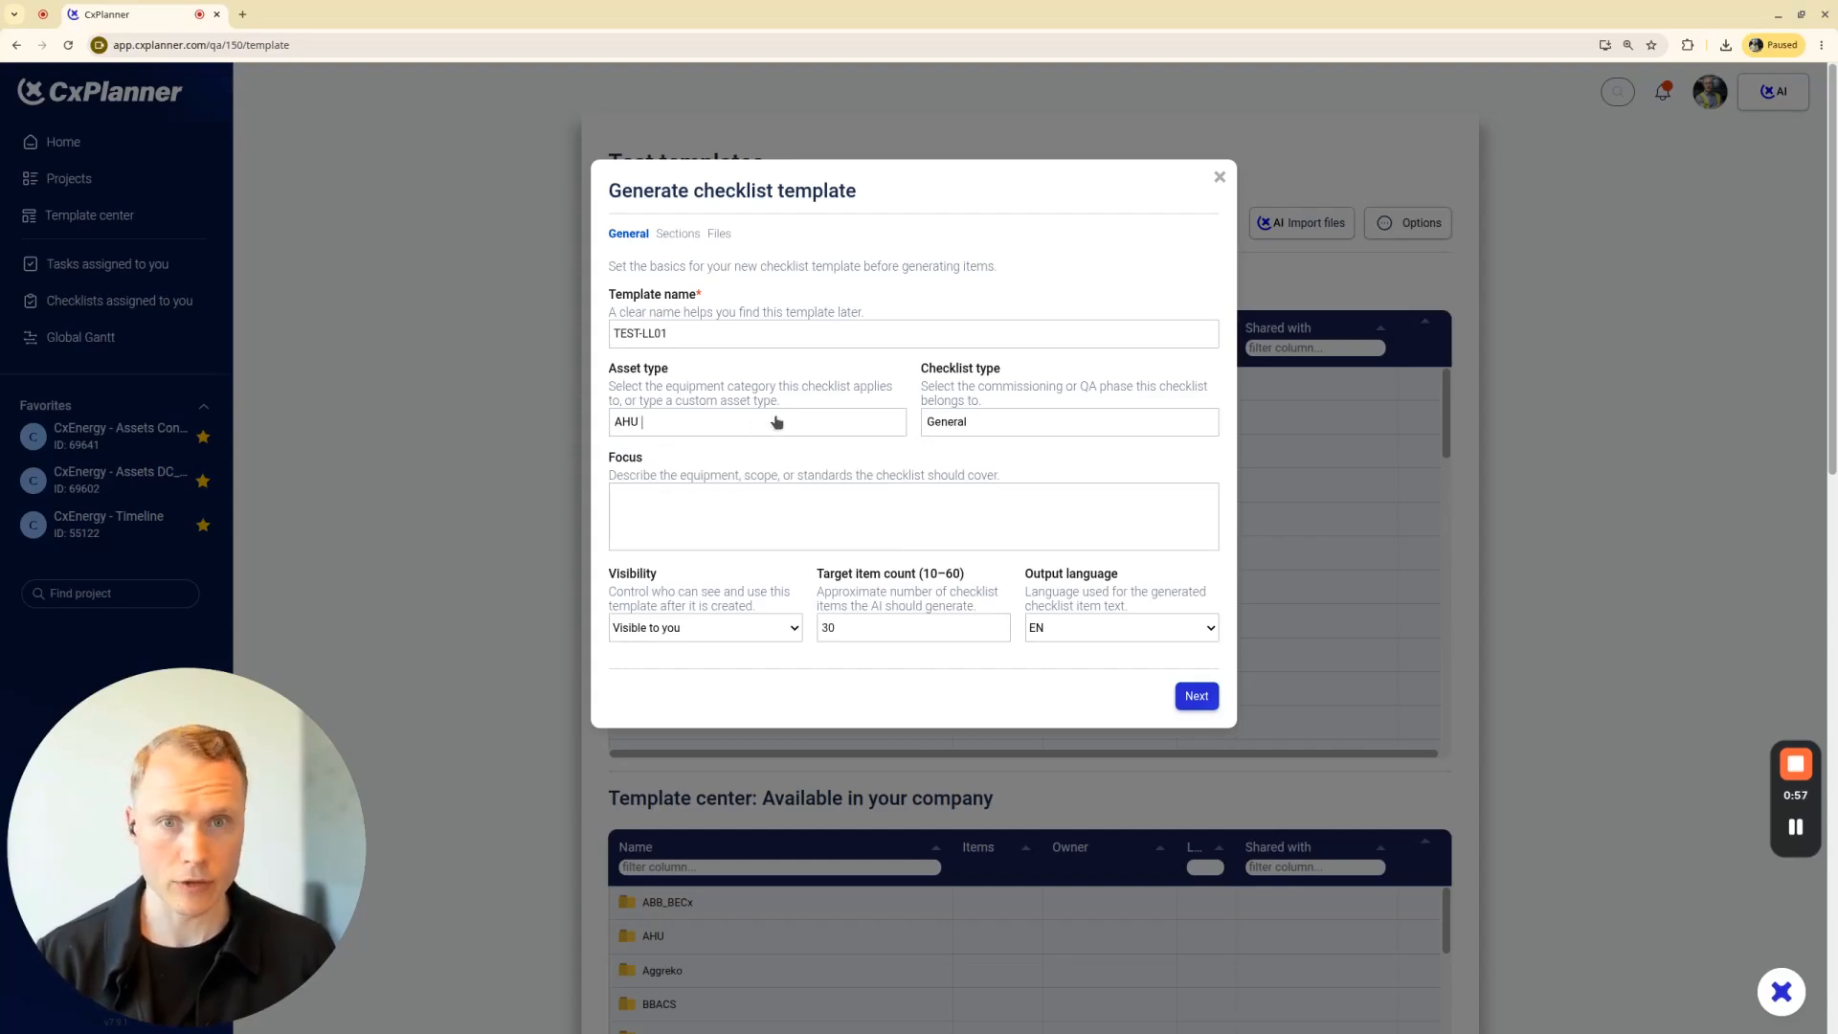
Review the available checklist types and choose General for the template
{"action": "left_click", "coordinate": [995, 423]}
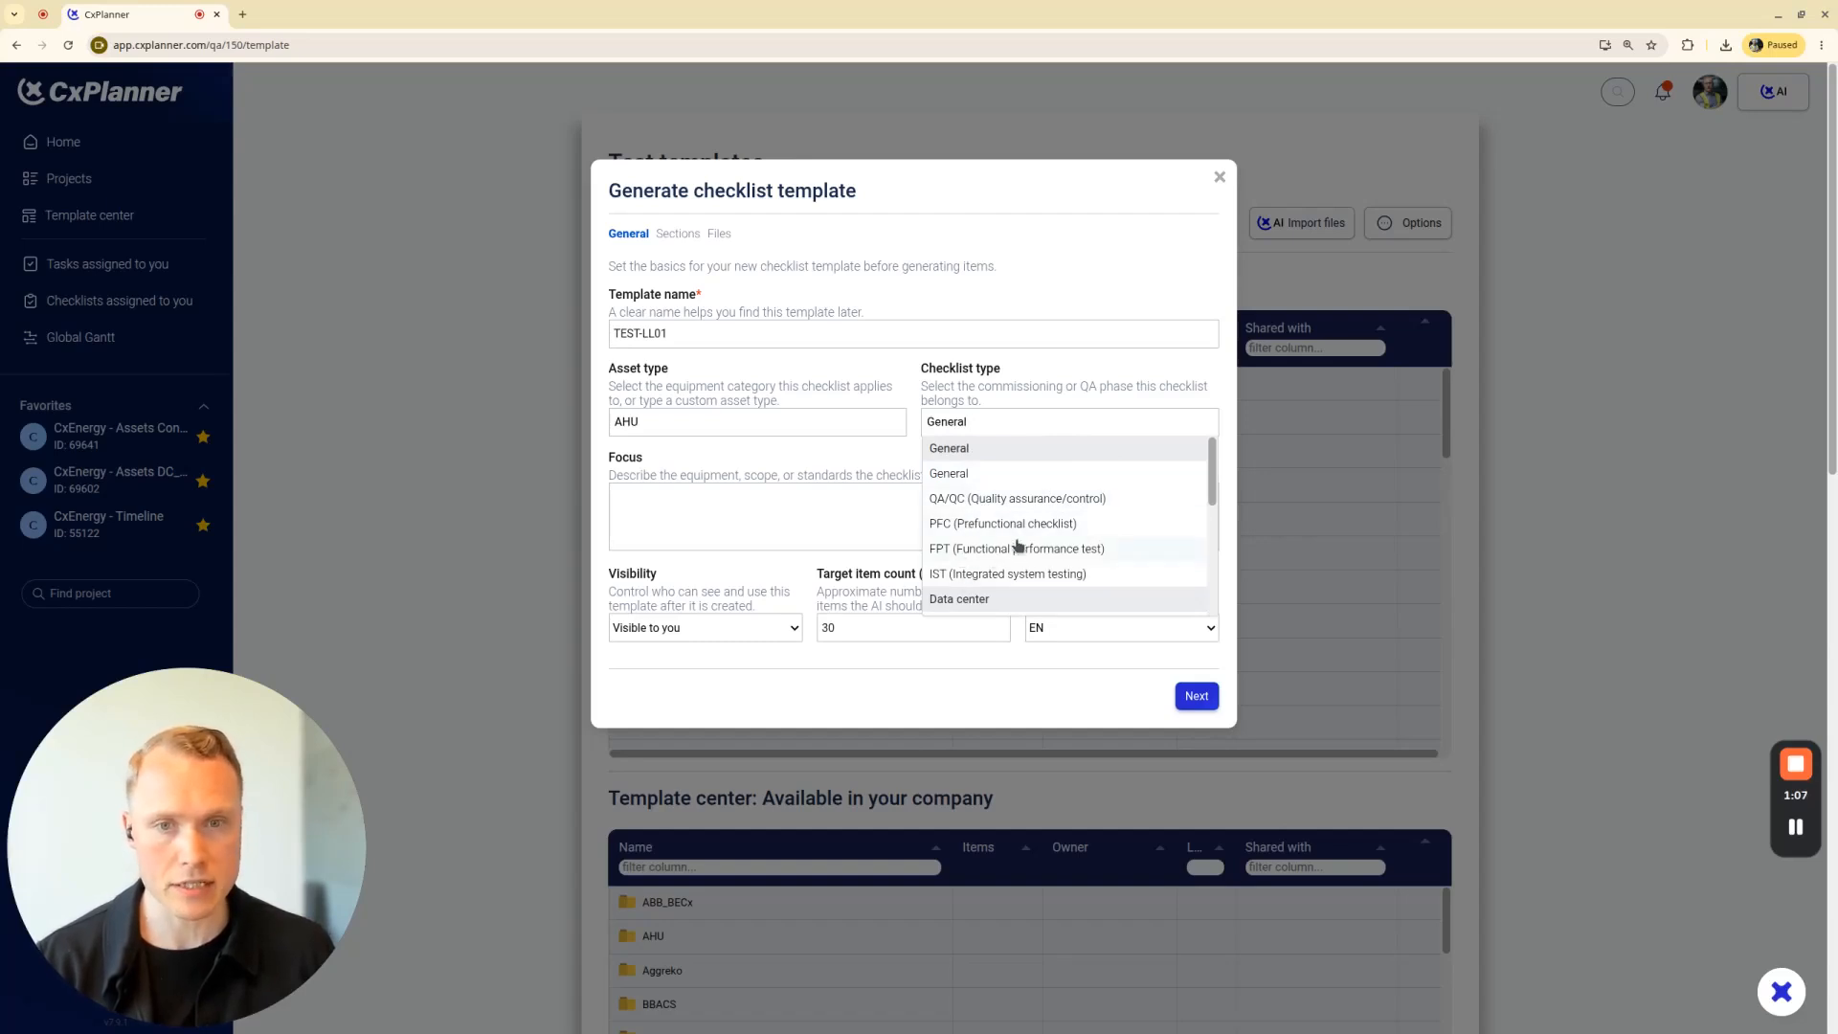
{"action": "scroll", "coordinate": [1053, 512], "scroll_direction": "down", "scroll_amount": 1}
{"action": "scroll", "coordinate": [1070, 490], "scroll_direction": "down", "scroll_amount": 2}
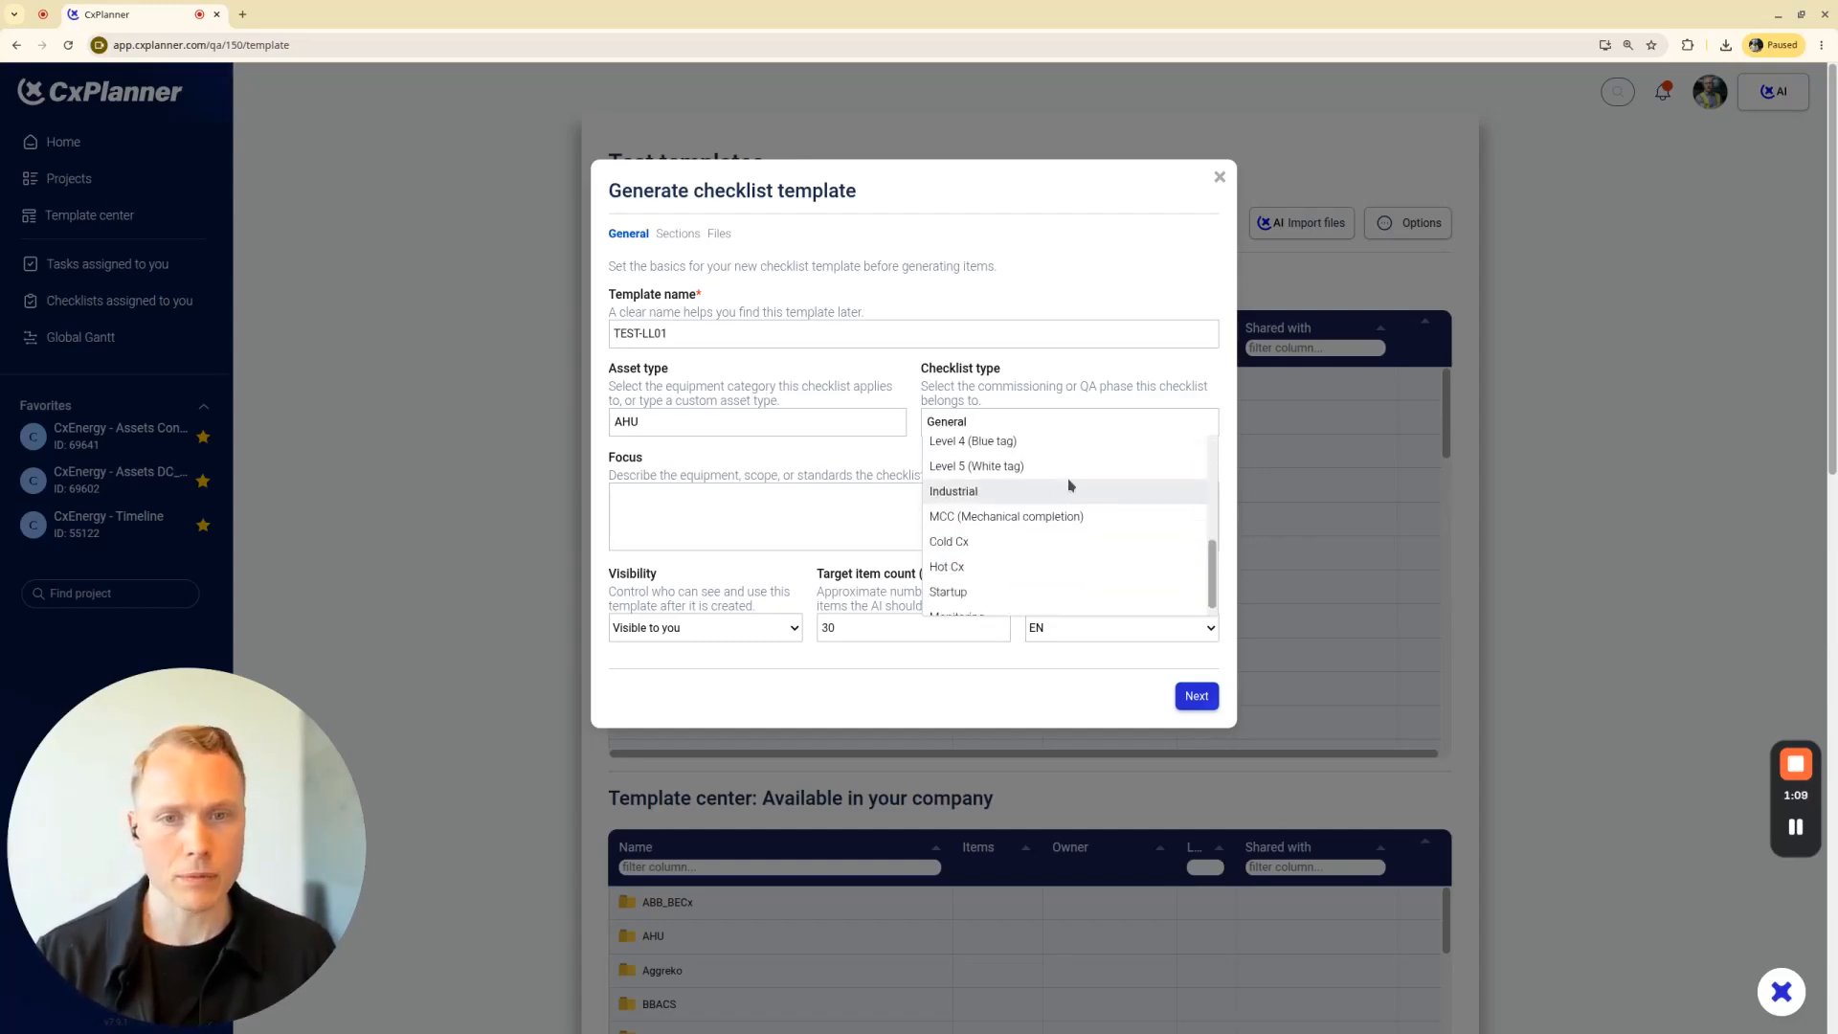
{"action": "scroll", "coordinate": [1068, 486], "scroll_direction": "up", "scroll_amount": 1}
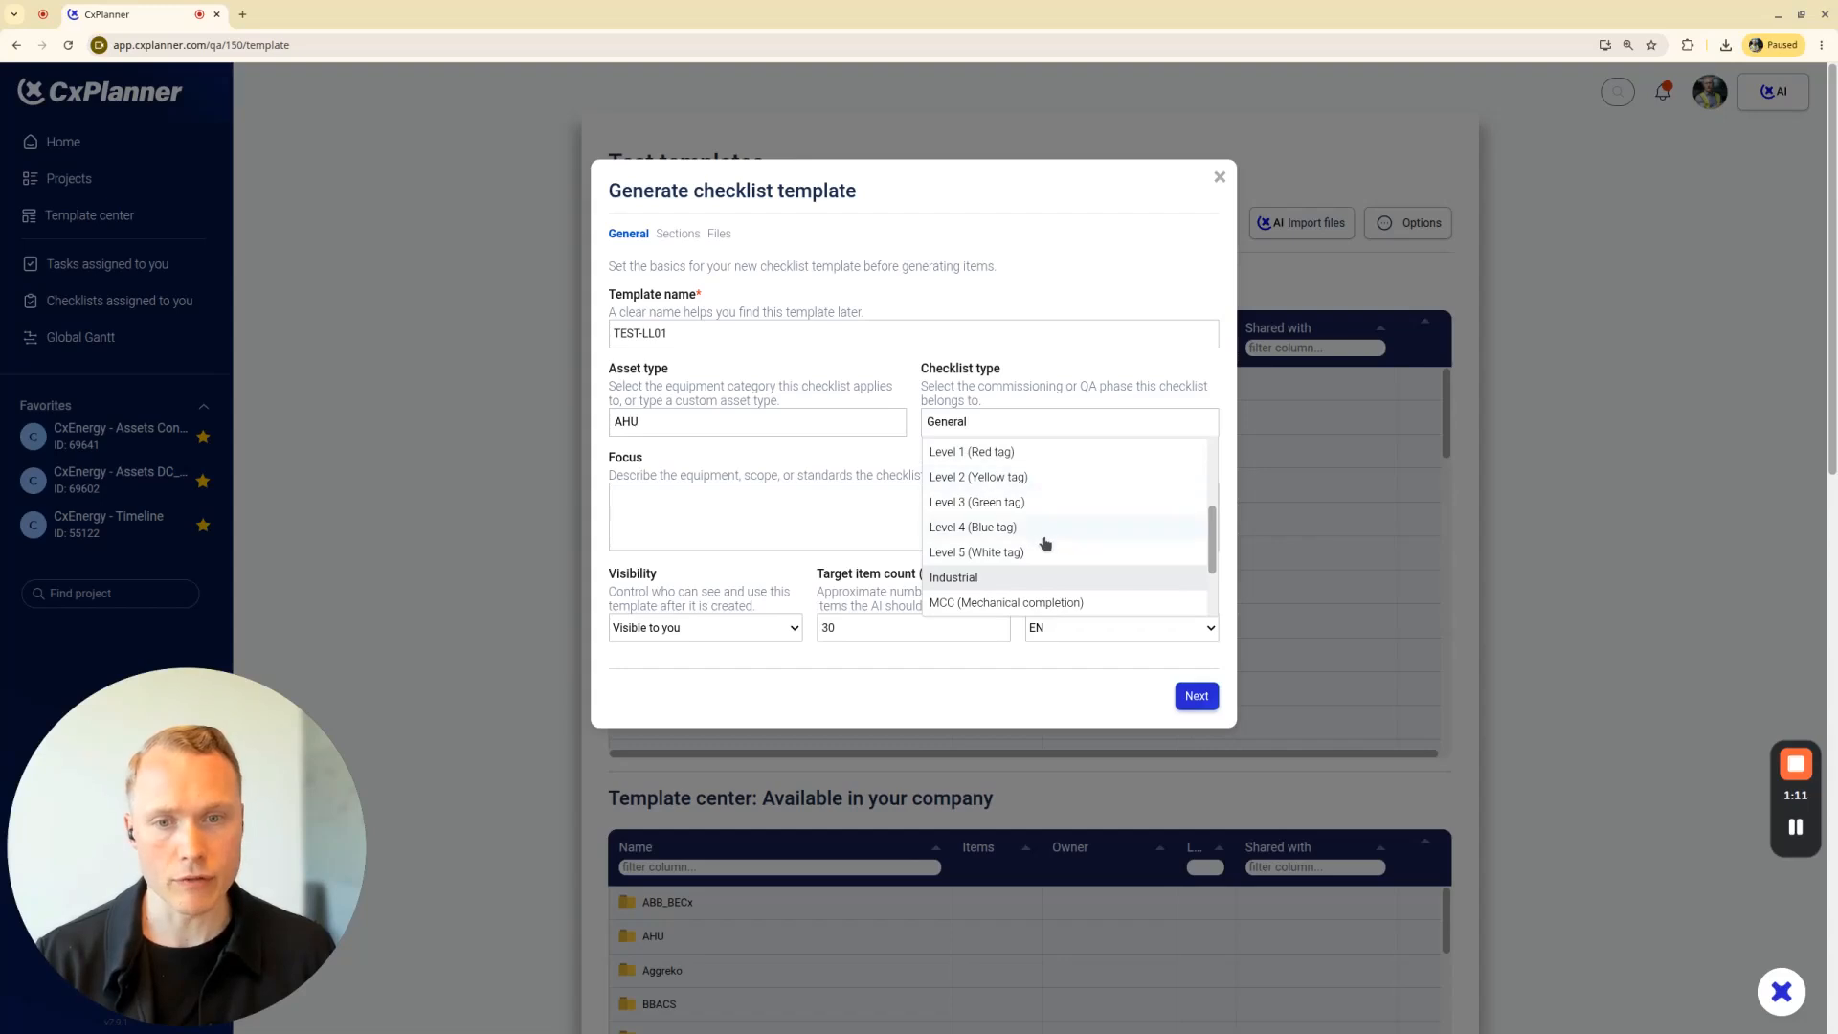
{"action": "scroll", "coordinate": [1043, 538], "scroll_direction": "down", "scroll_amount": 1}
{"action": "scroll", "coordinate": [1029, 507], "scroll_direction": "up", "scroll_amount": 4}
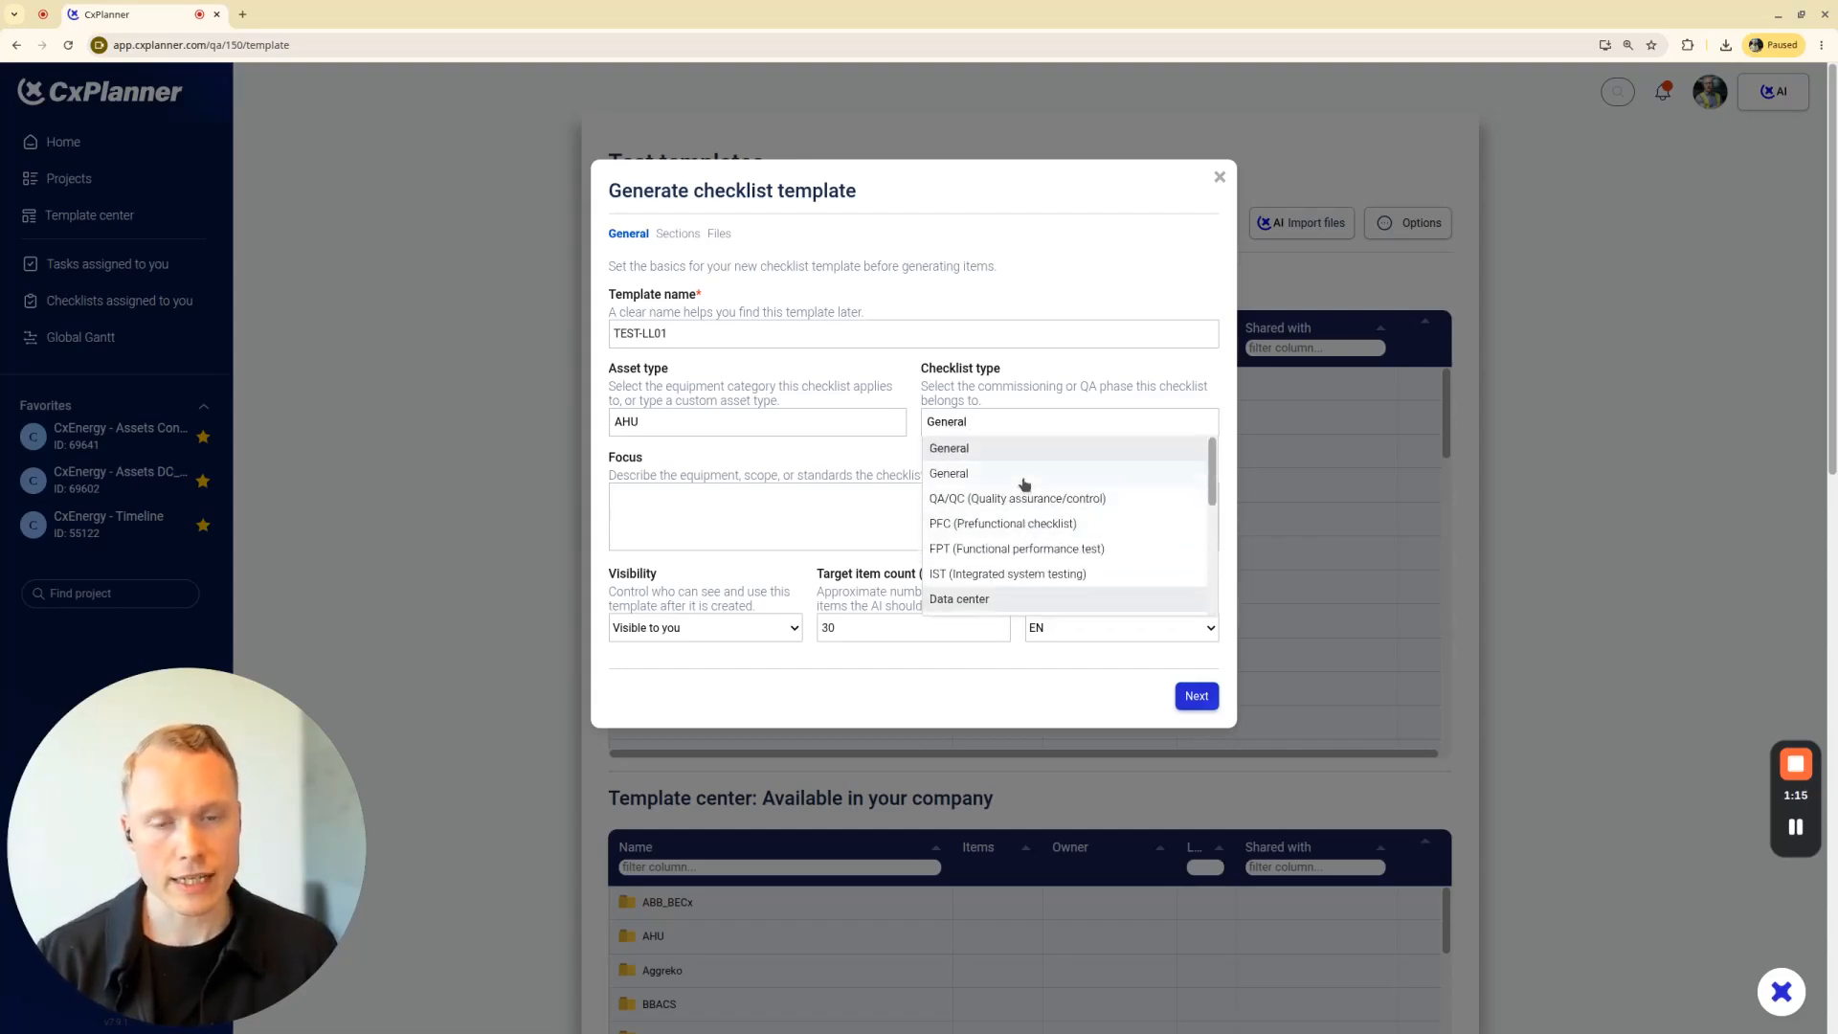
{"action": "left_click", "coordinate": [1025, 484]}
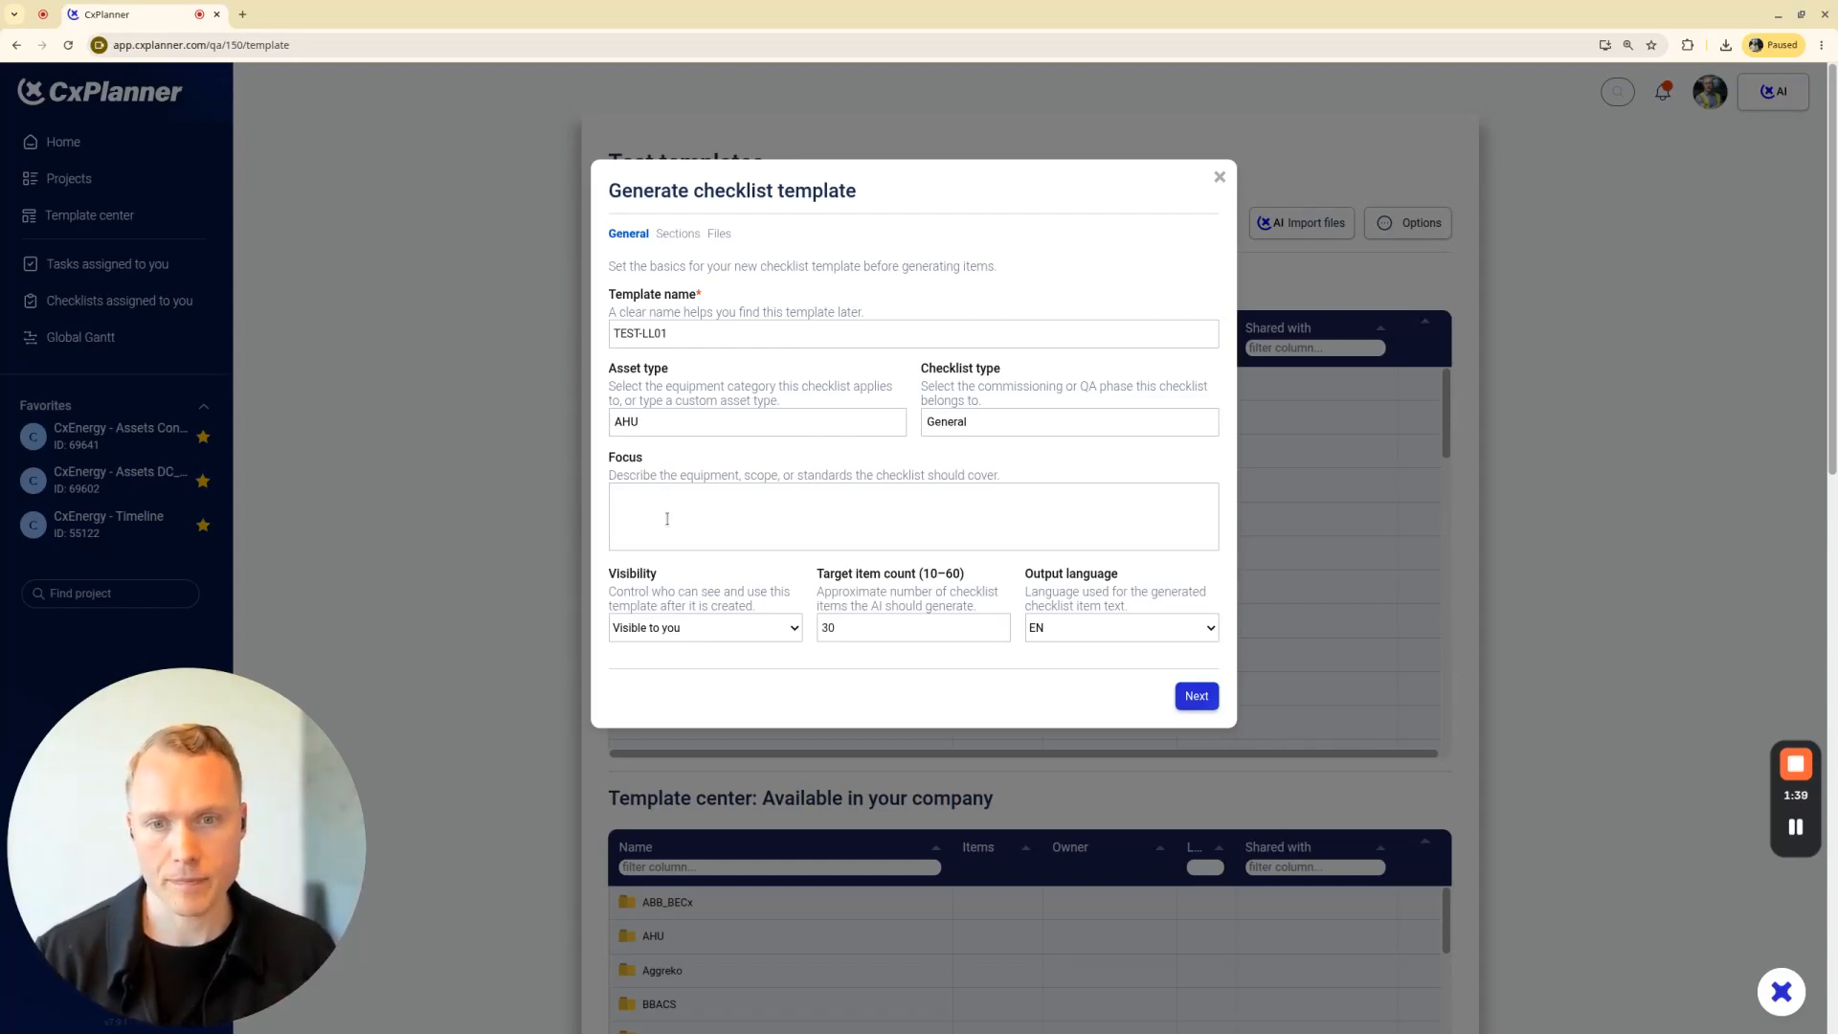
Define two section topics for the checklist, Visual and Testing, leaving their descriptions empty
{"action": "left_click", "coordinate": [1202, 699]}
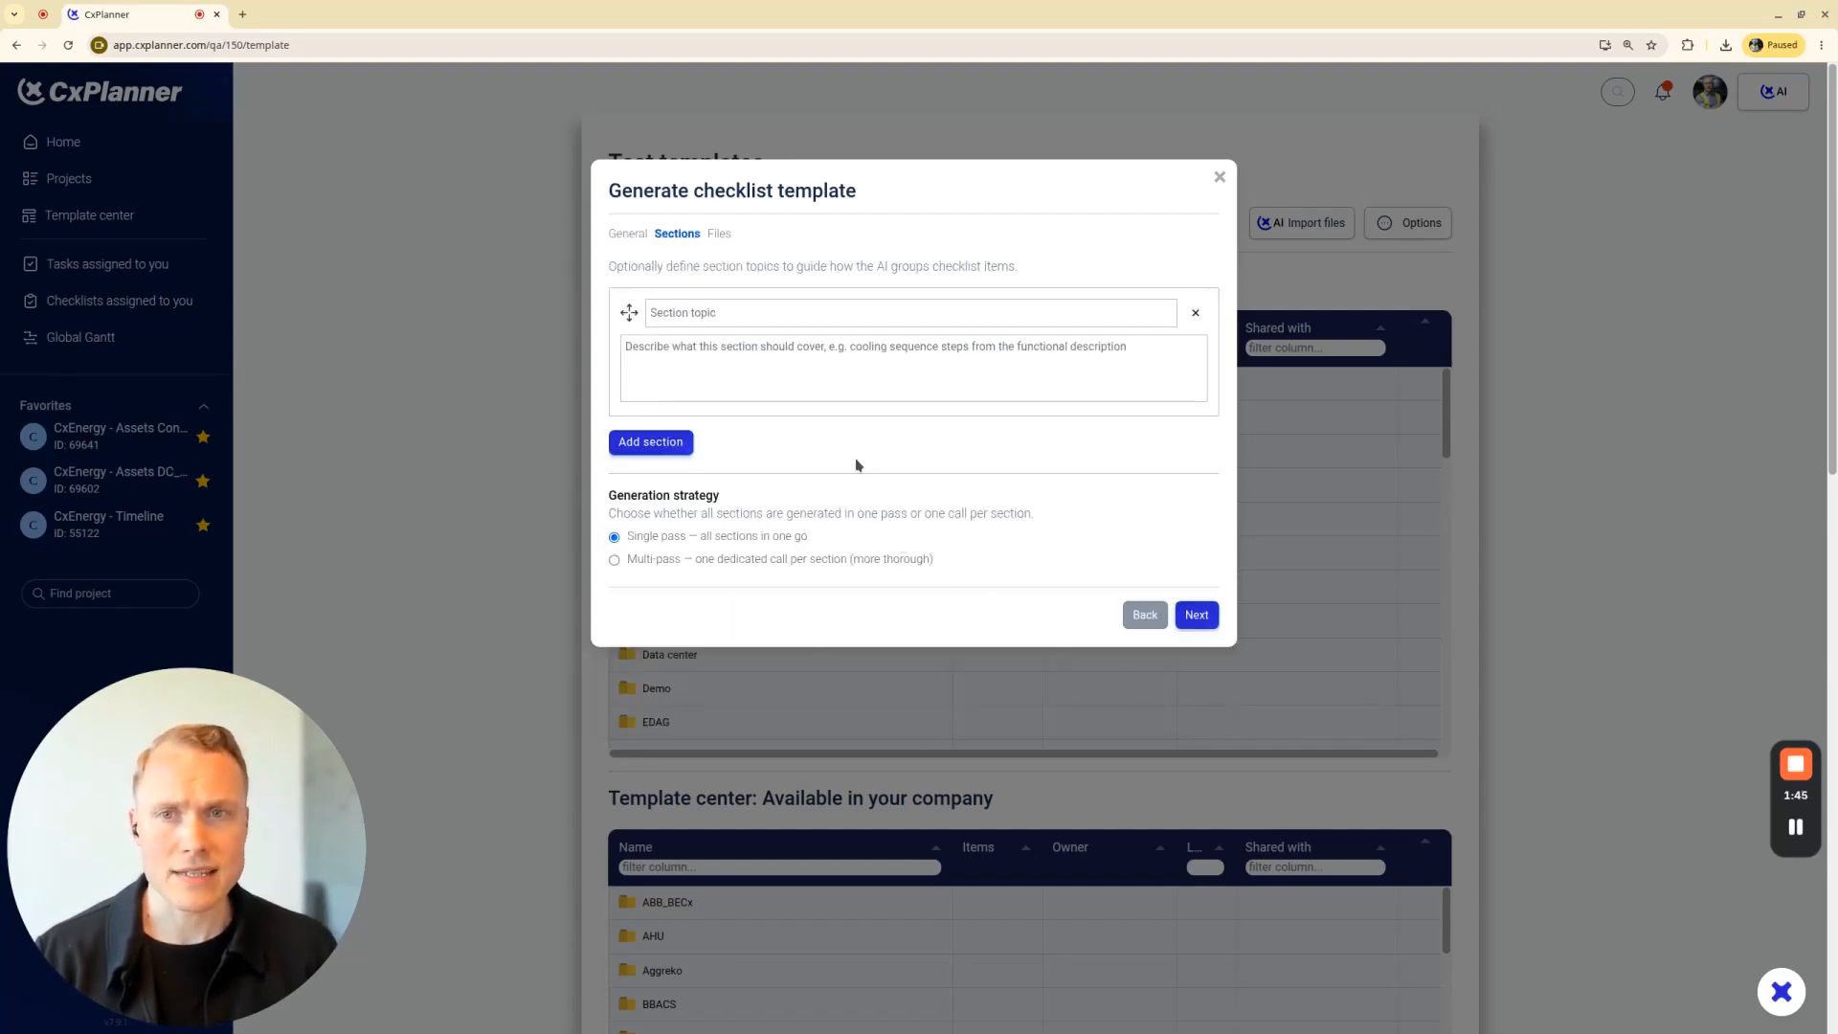
{"action": "left_click", "coordinate": [1196, 616]}
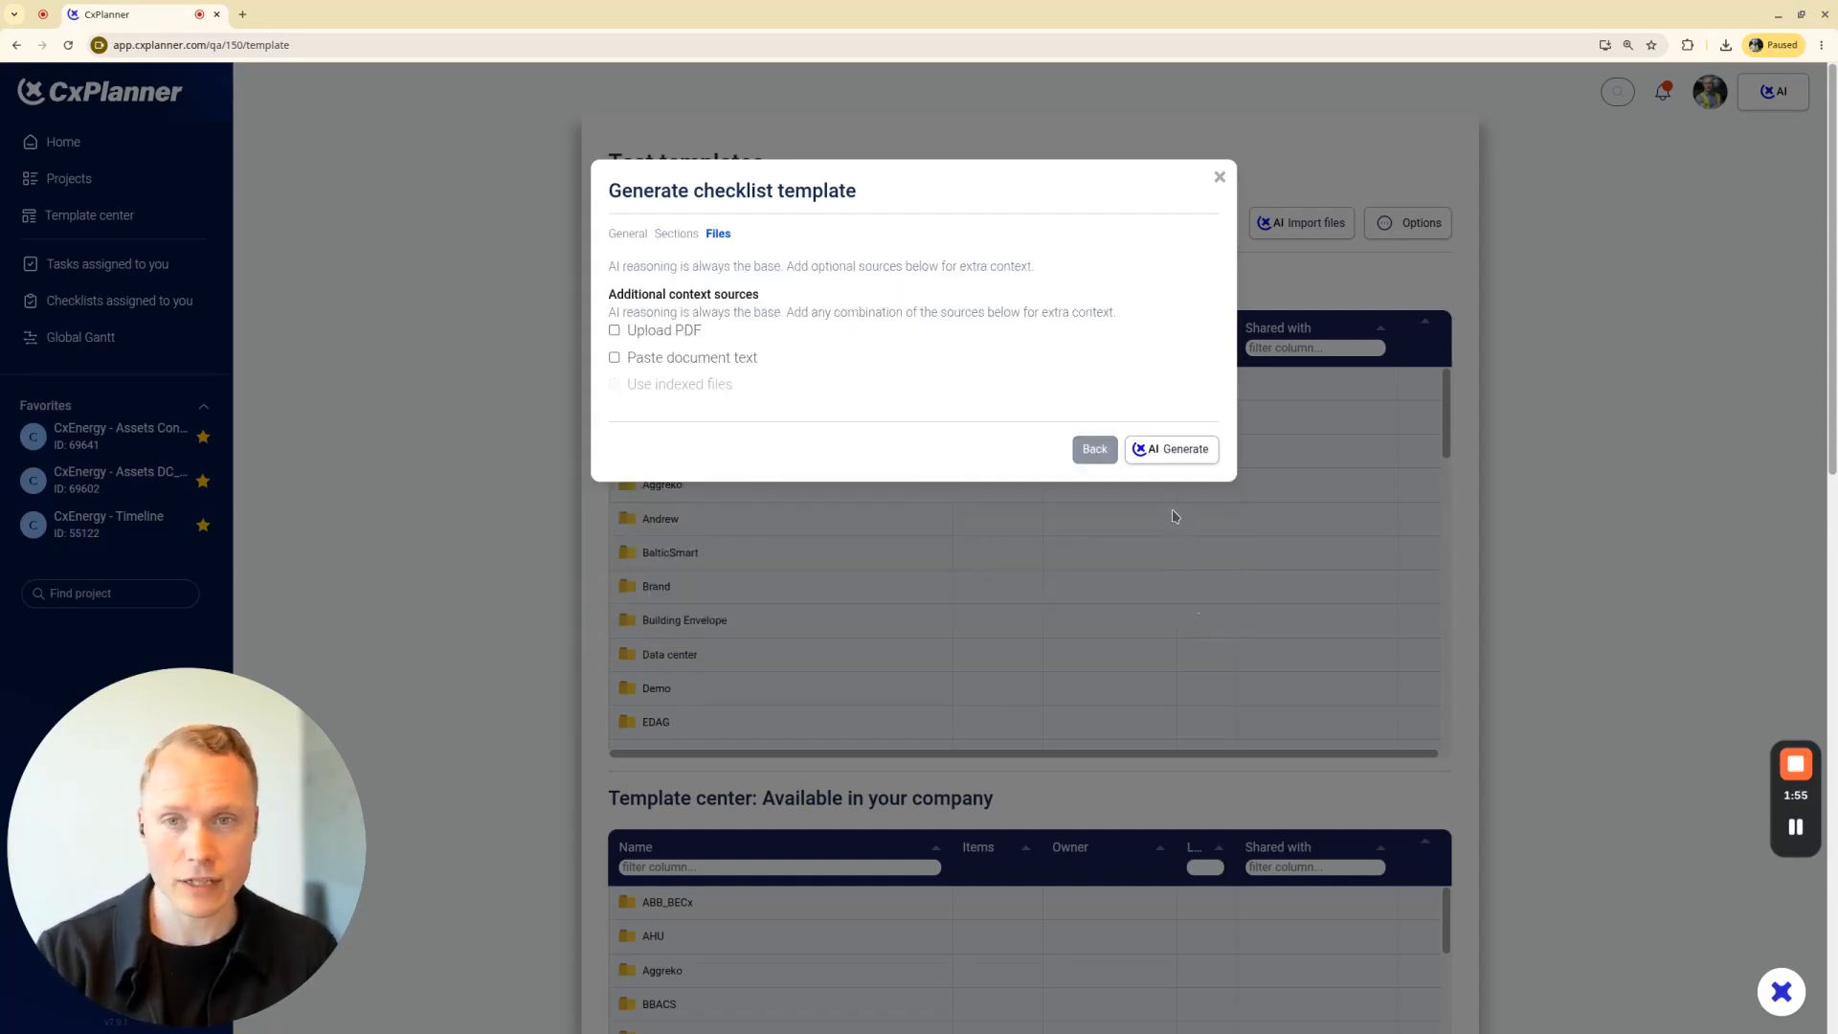
{"action": "left_click", "coordinate": [1094, 449]}
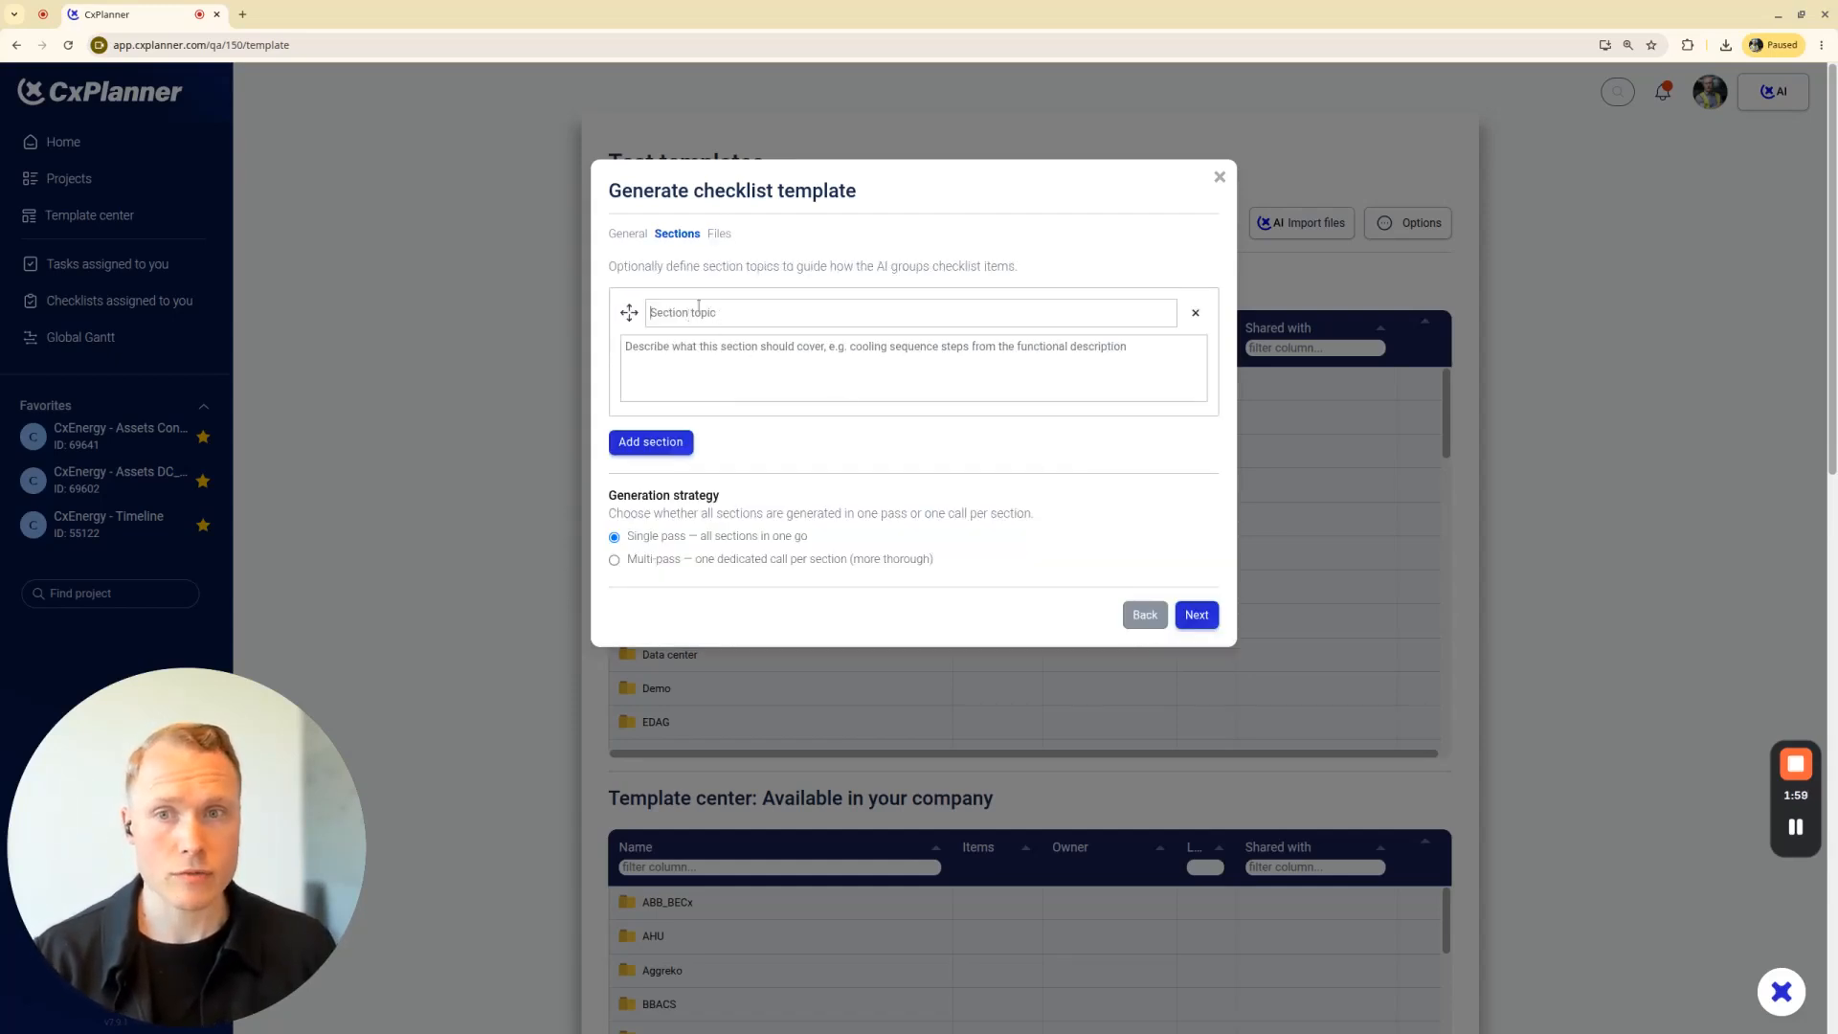
{"action": "type", "text": "Visual"}
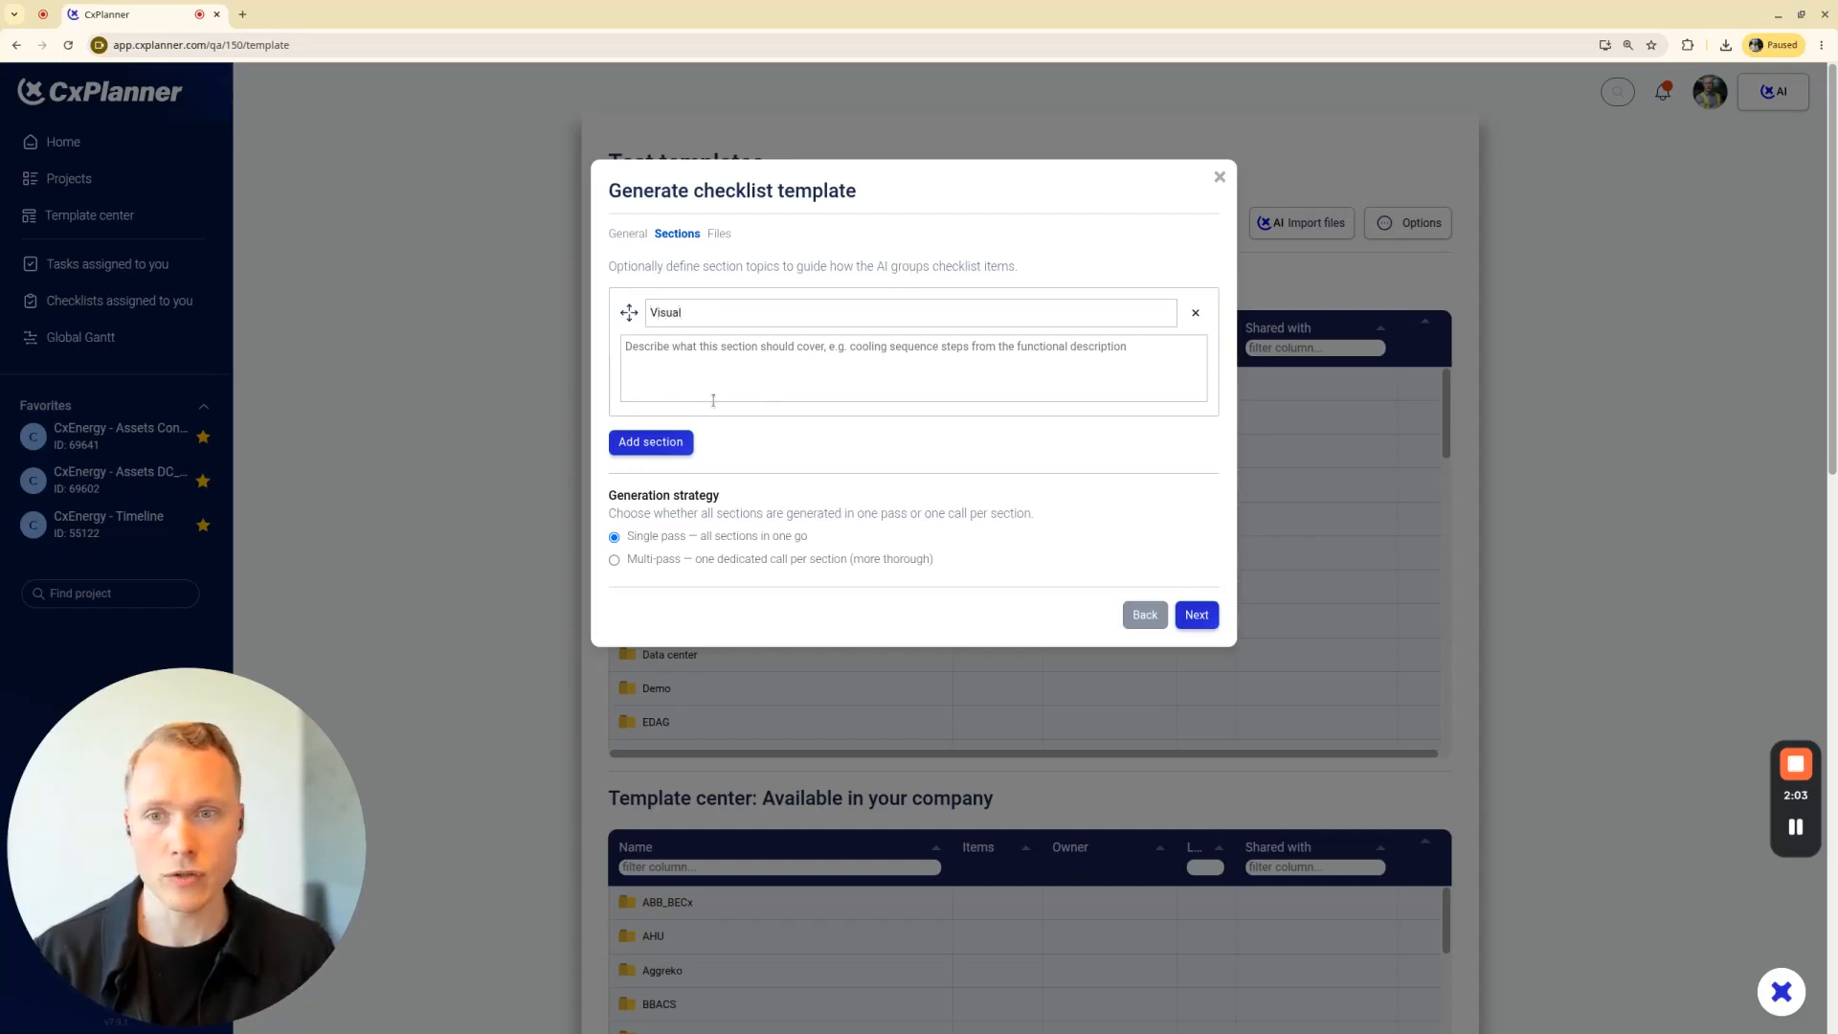
{"action": "left_click", "coordinate": [660, 442]}
{"action": "left_click", "coordinate": [667, 454]}
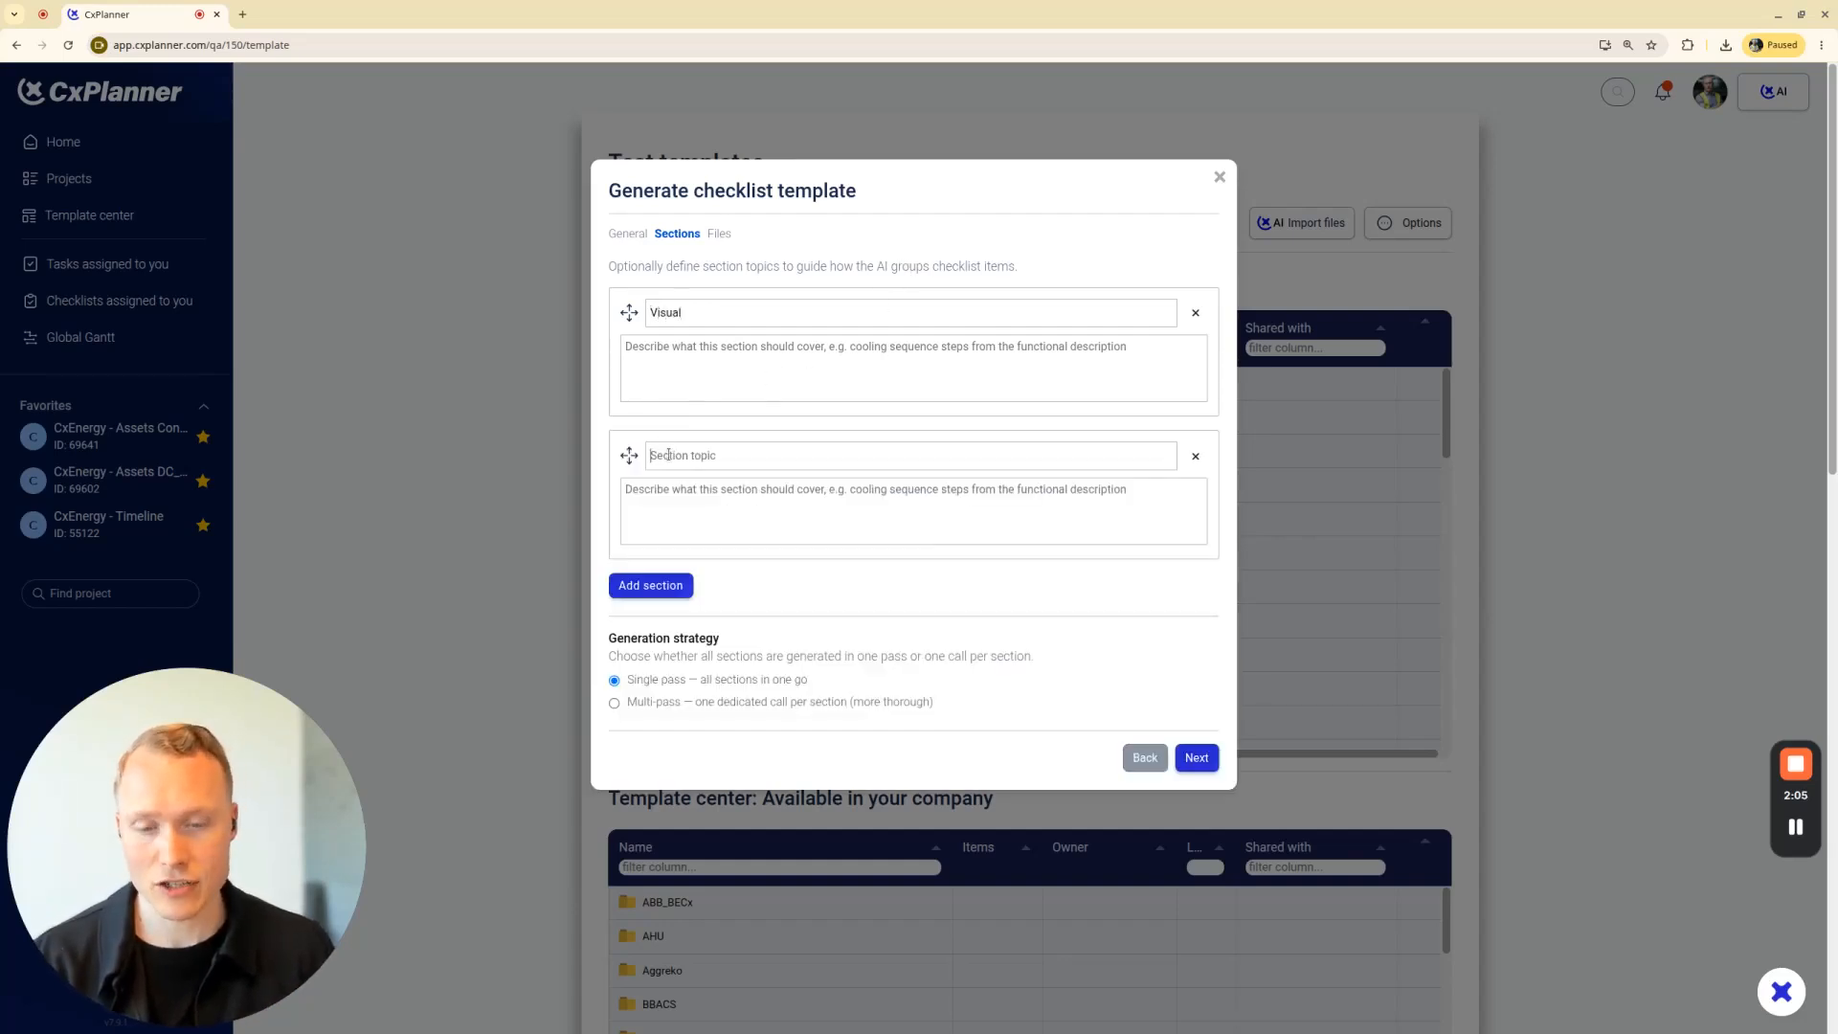
{"action": "type", "text": "Testing"}
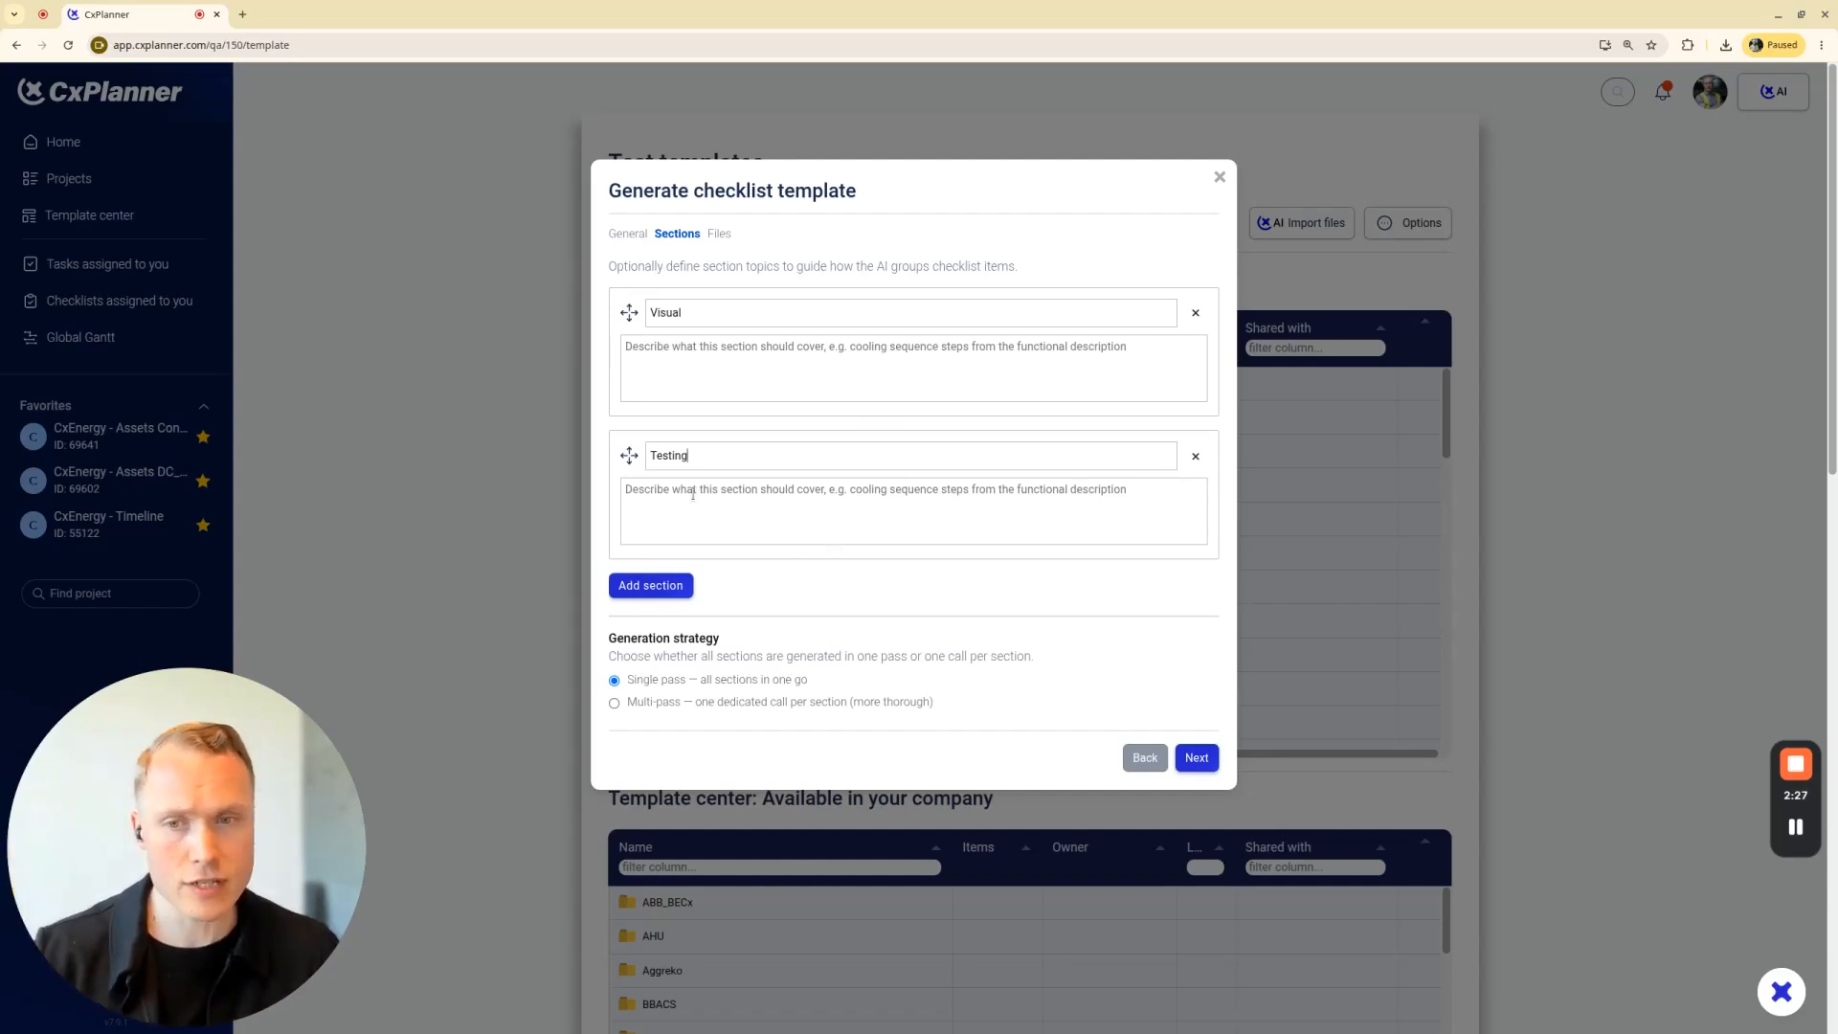
{"action": "mouse_move", "coordinate": [629, 455]}
{"action": "left_mouse_down"}
{"action": "mouse_move", "coordinate": [666, 369]}
{"action": "mouse_move", "coordinate": [653, 453]}
{"action": "mouse_move", "coordinate": [629, 453]}
{"action": "left_mouse_up"}
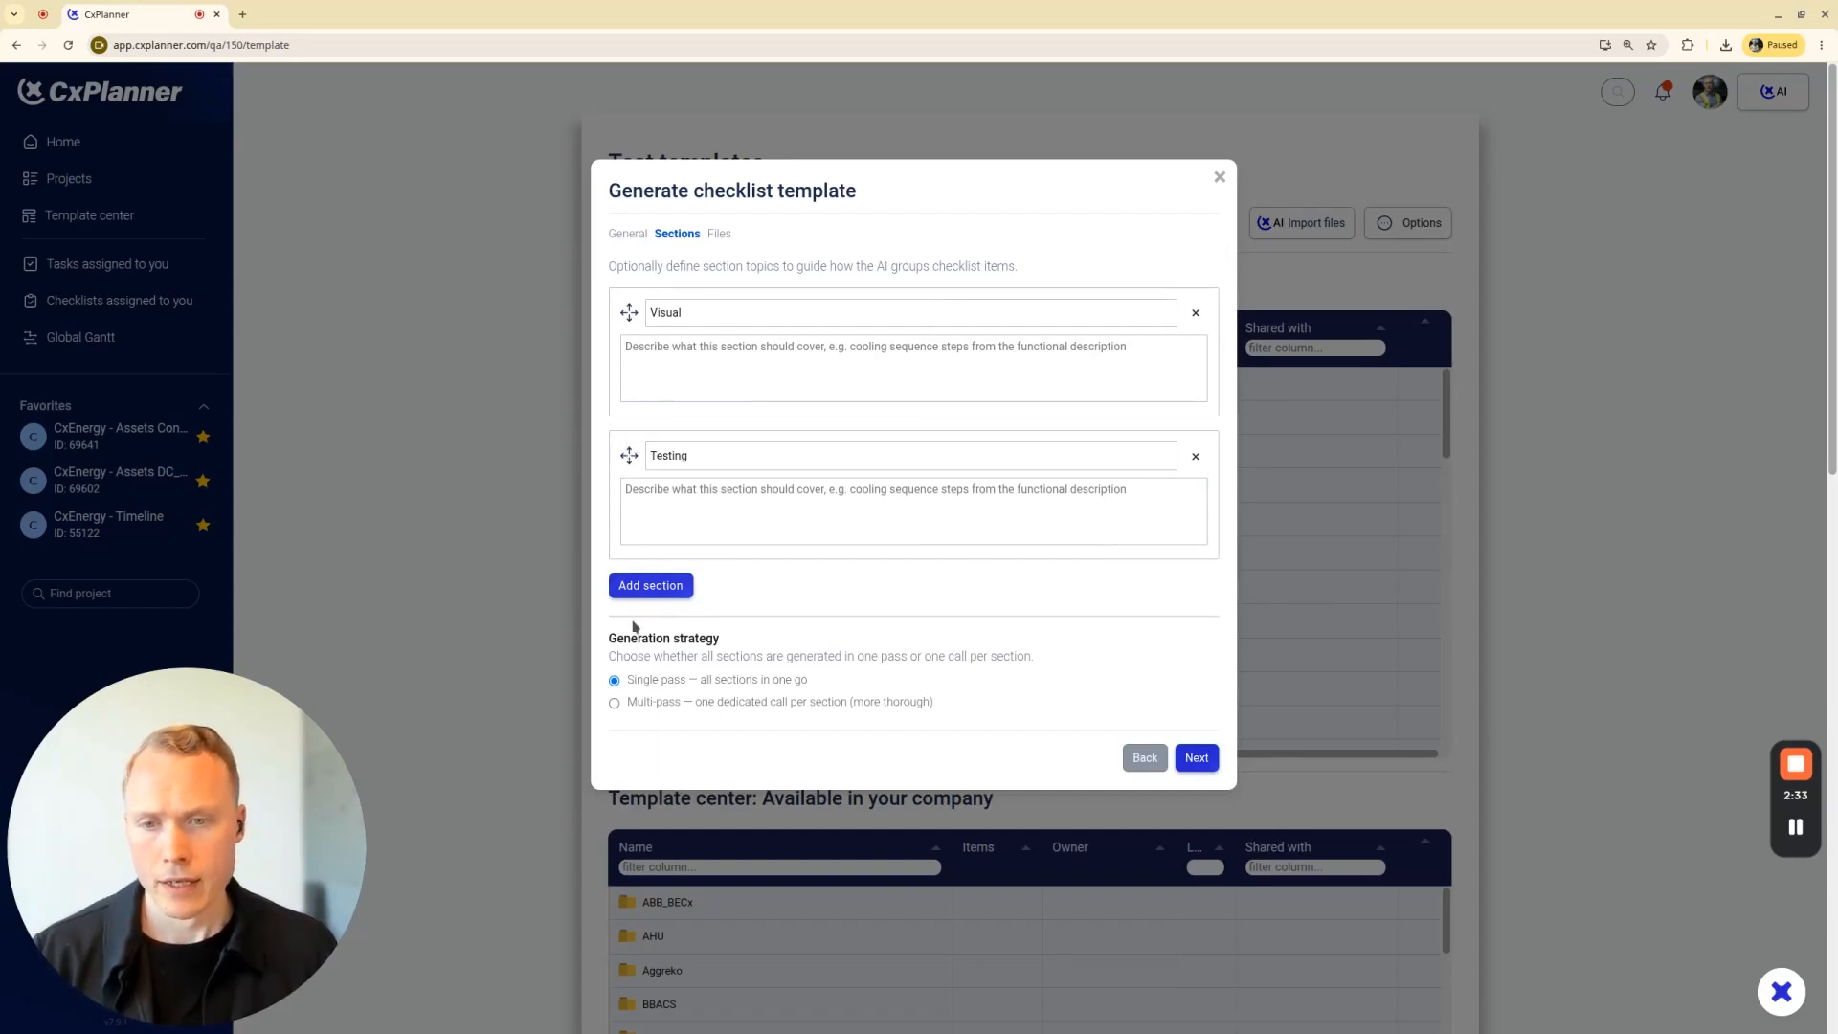
{"action": "left_click_drag", "start_coordinate": [611, 640], "coordinate": [730, 636]}
{"action": "left_click", "coordinate": [725, 646]}
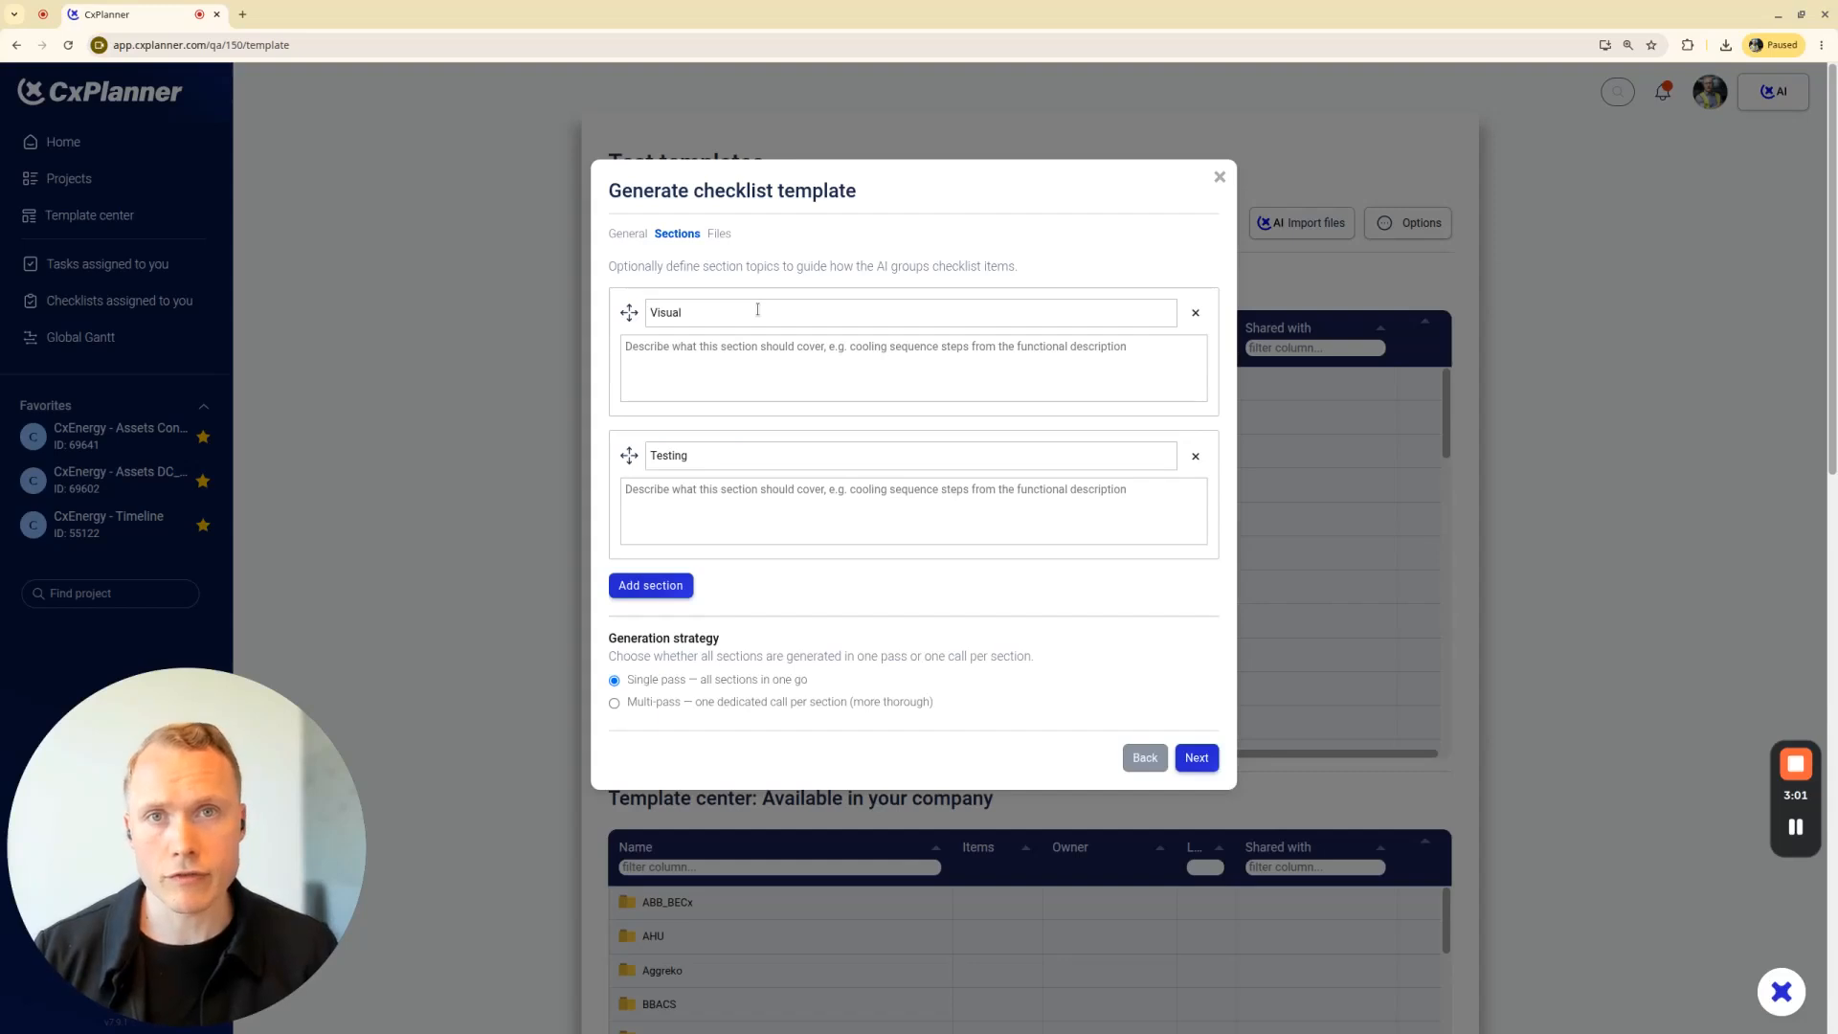
Use only pasted document text as extra context, insert the copied fan coil unit CONTROLS text, and generate the checklist items
{"action": "left_click", "coordinate": [1197, 758]}
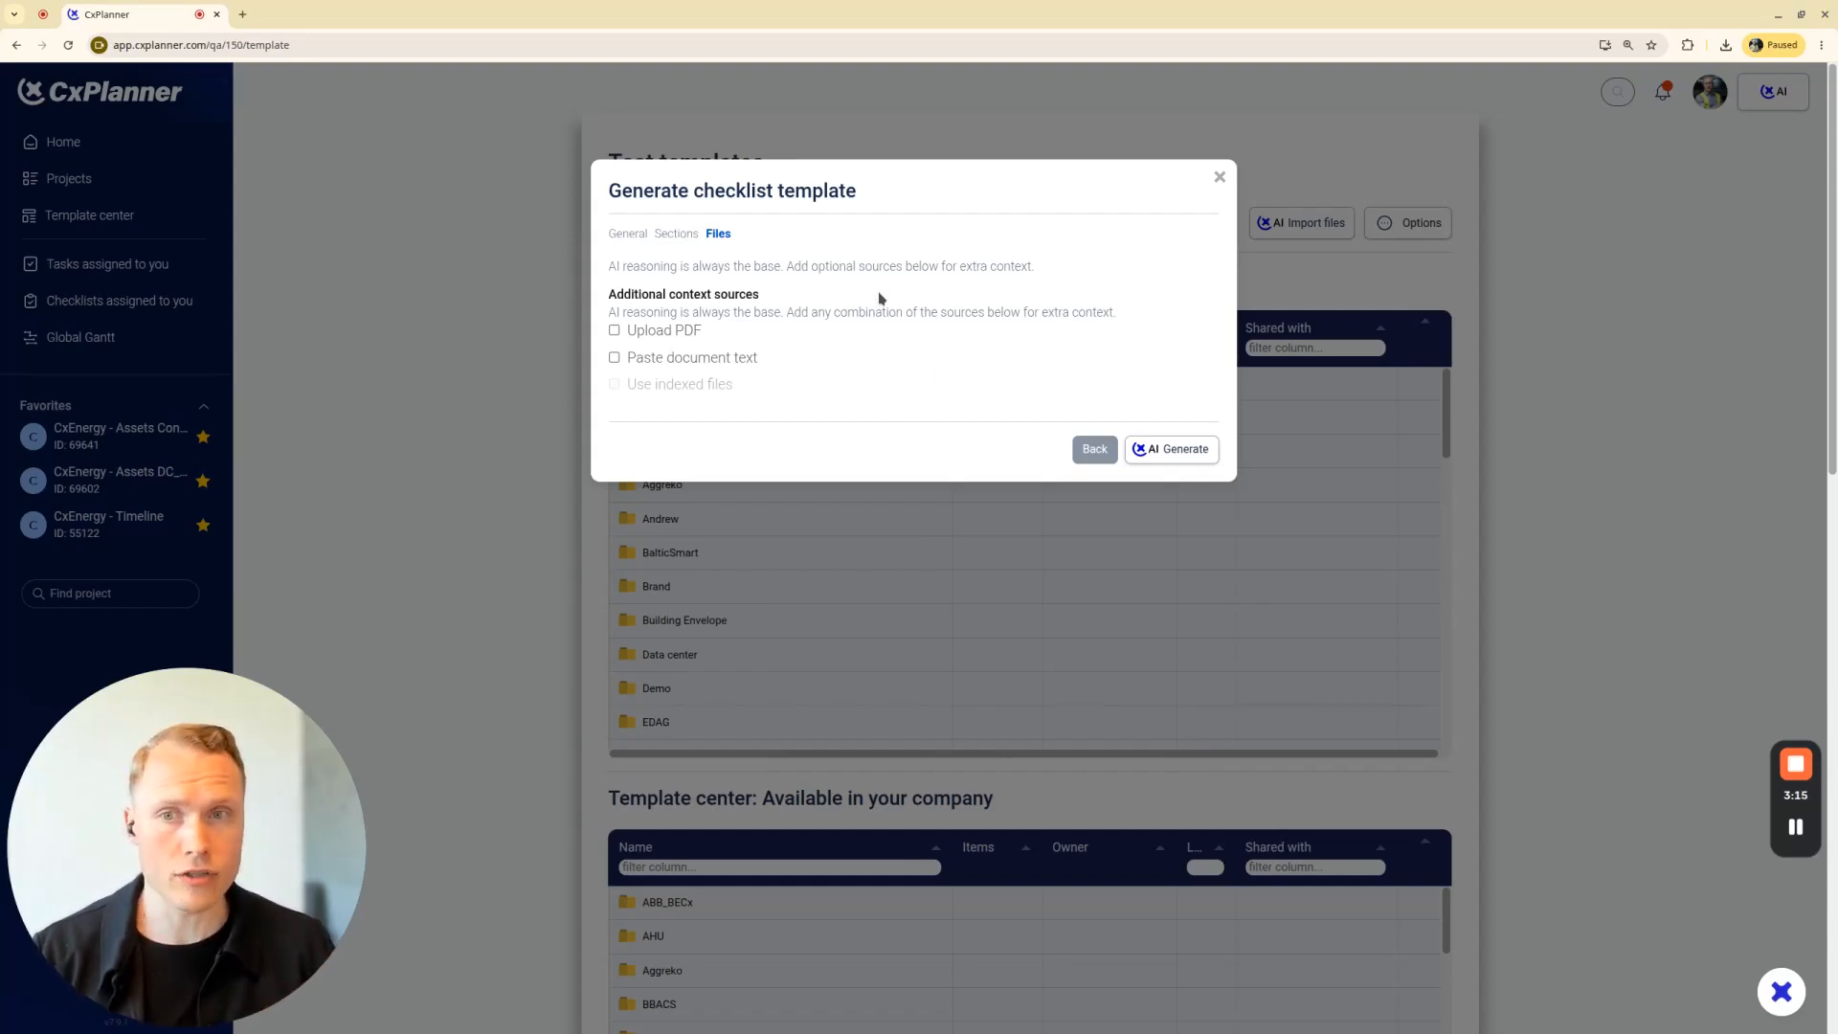
{"action": "left_click", "coordinate": [646, 335]}
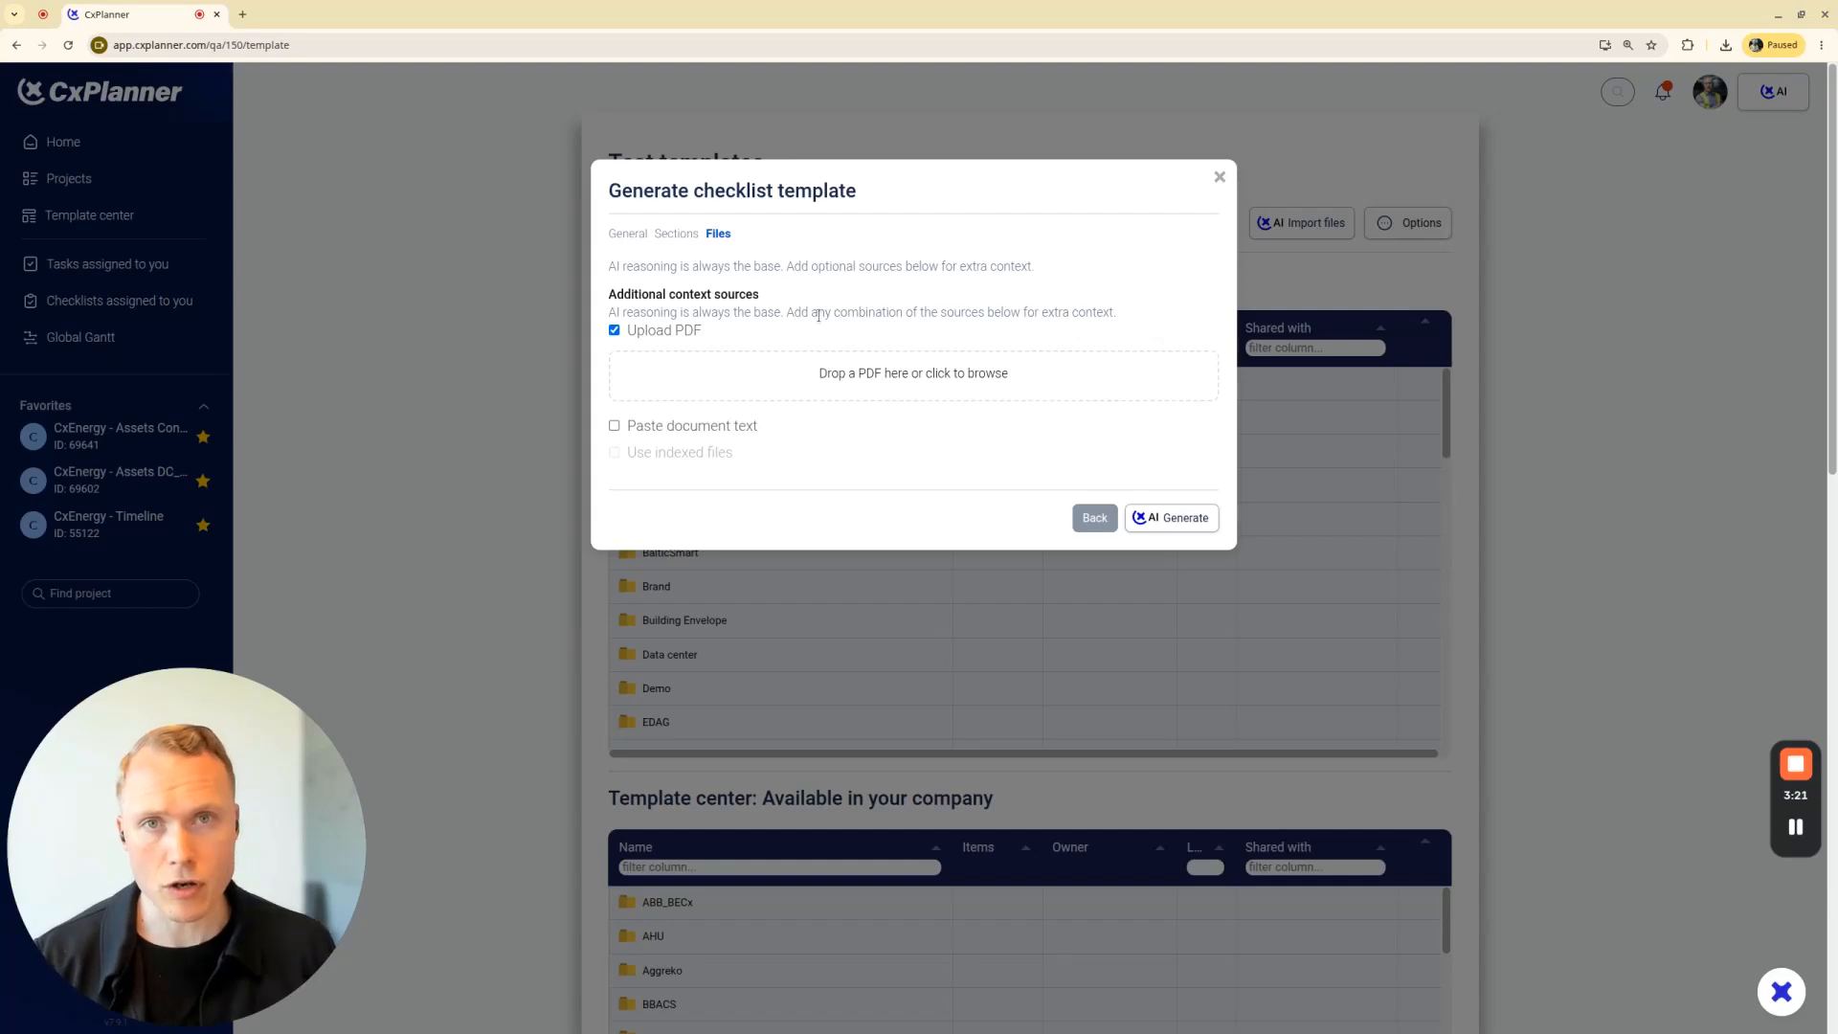
{"action": "left_click", "coordinate": [713, 436]}
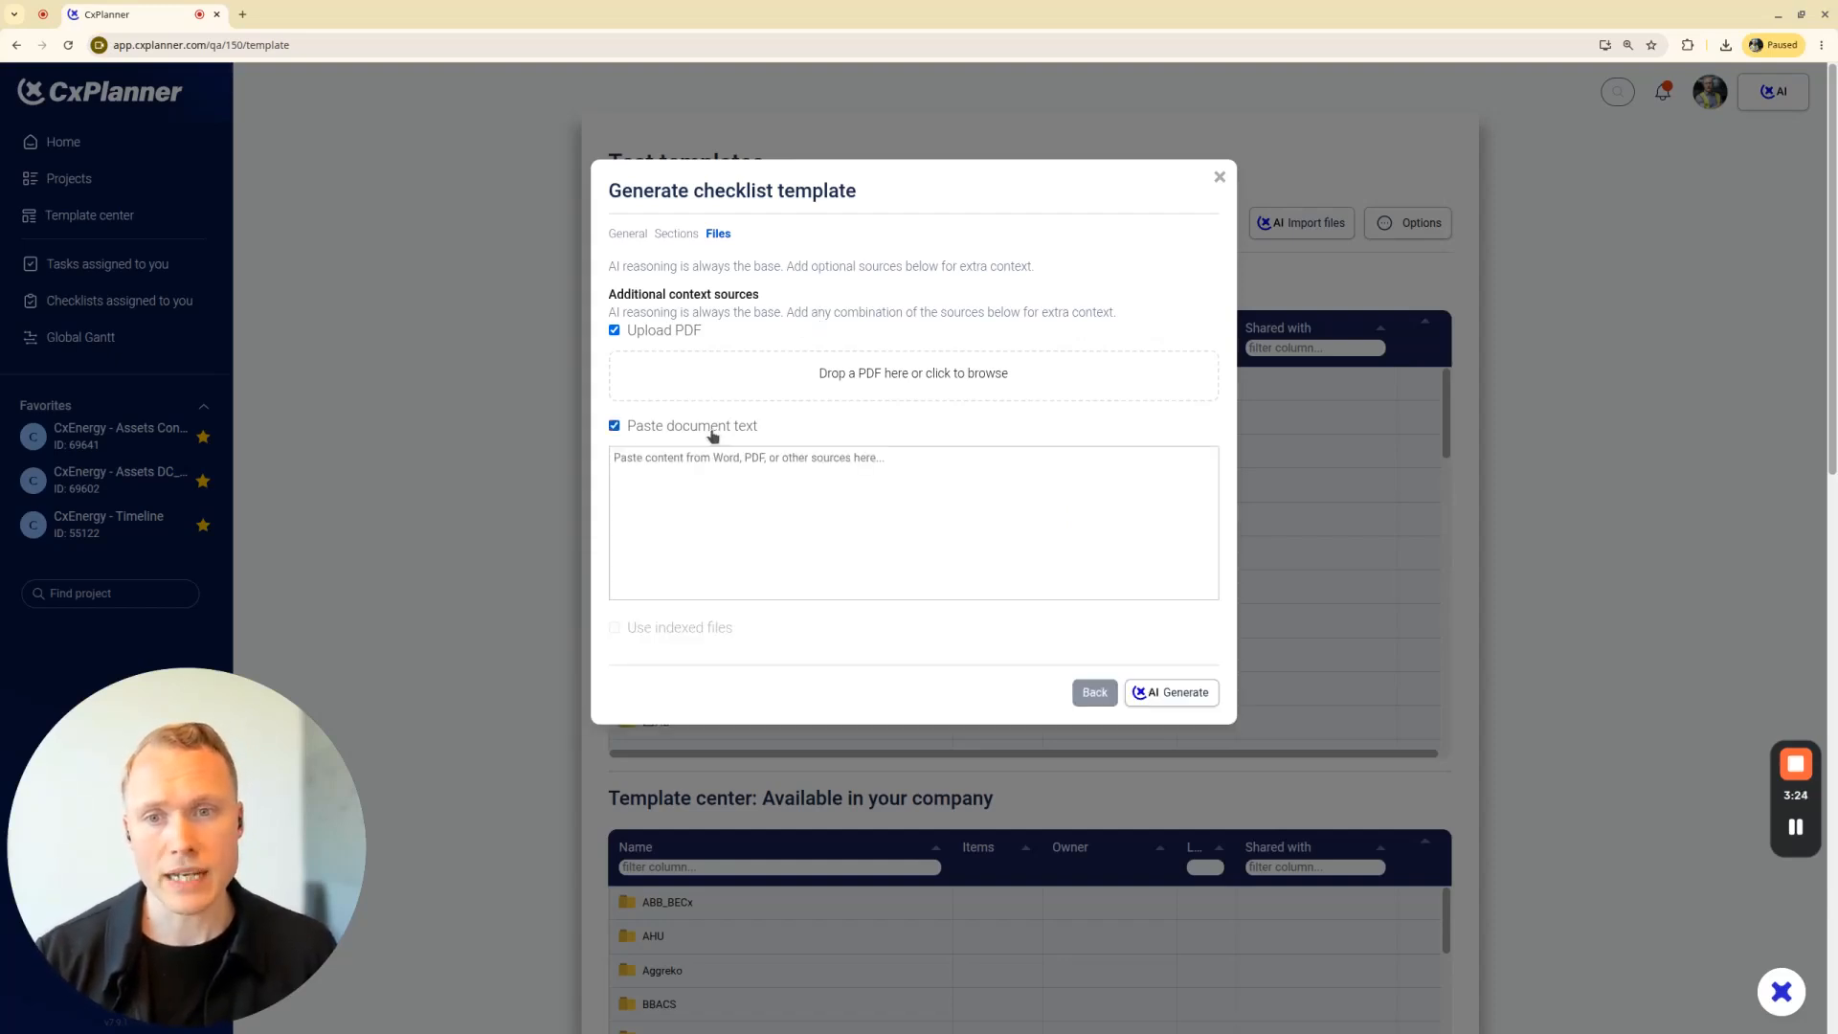
{"action": "left_click", "coordinate": [685, 334]}
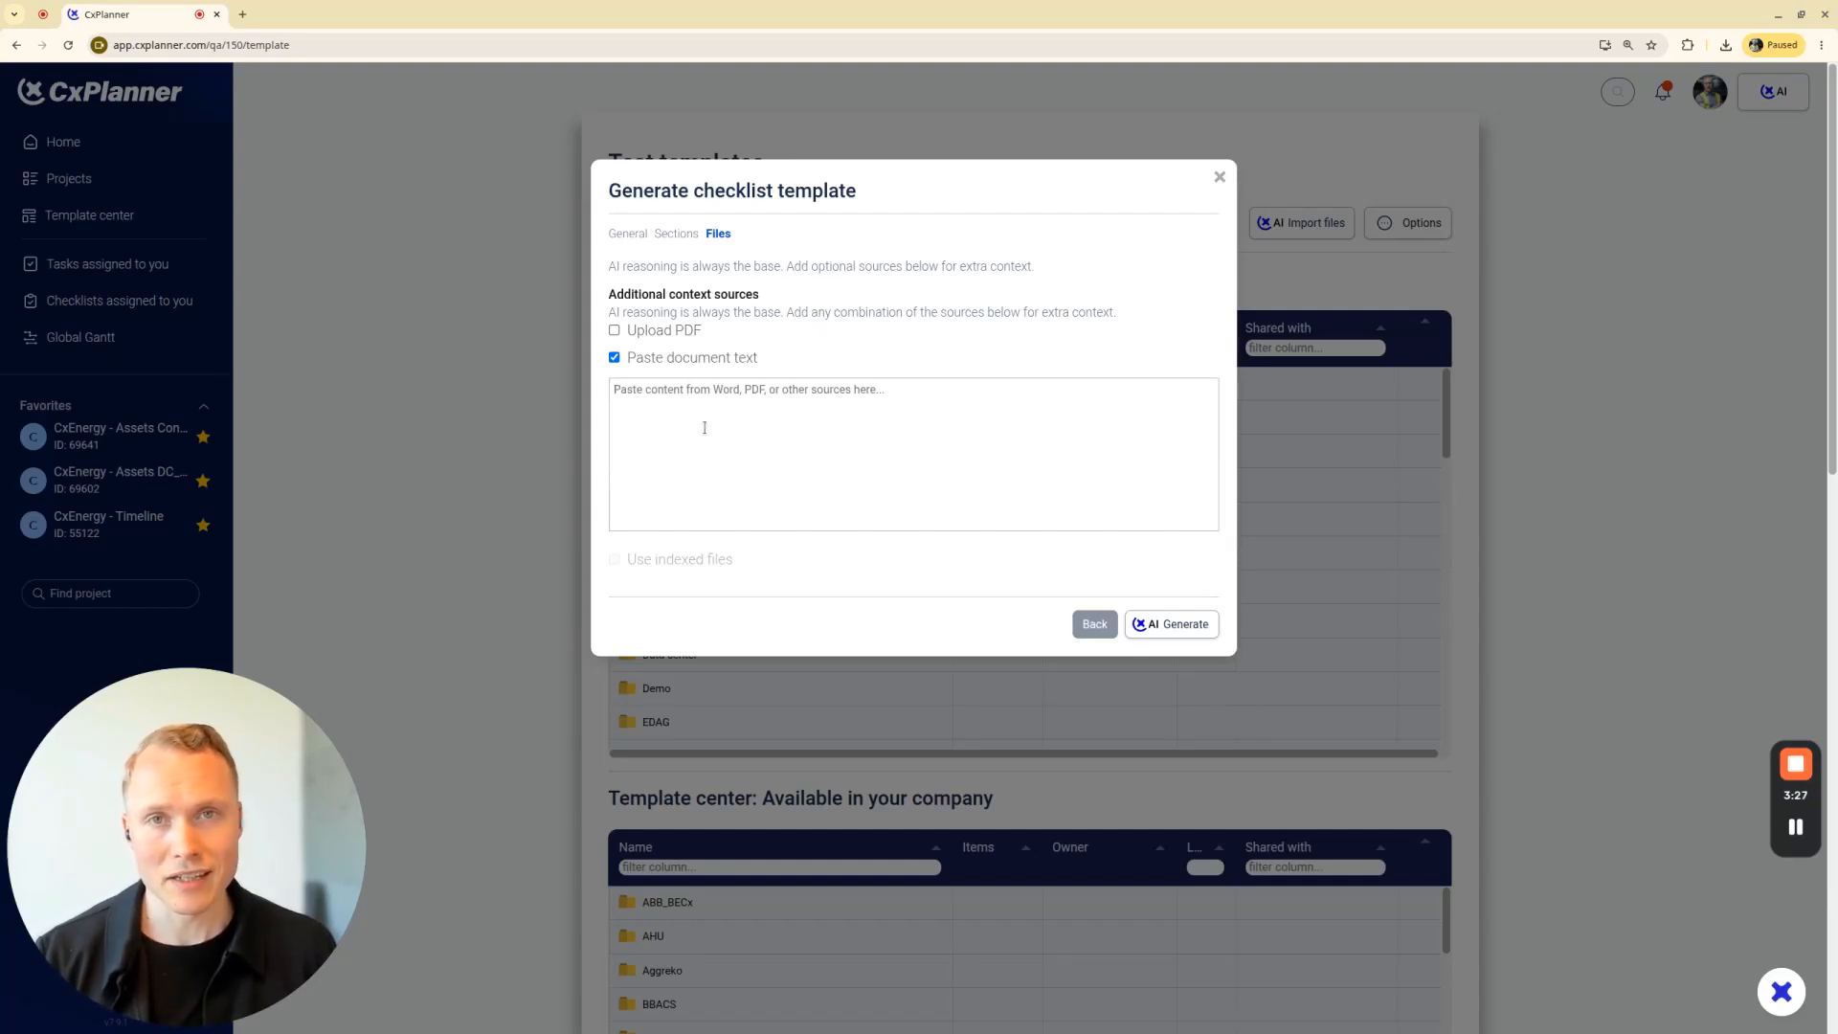
{"action": "key", "text": "ctrl+v"}
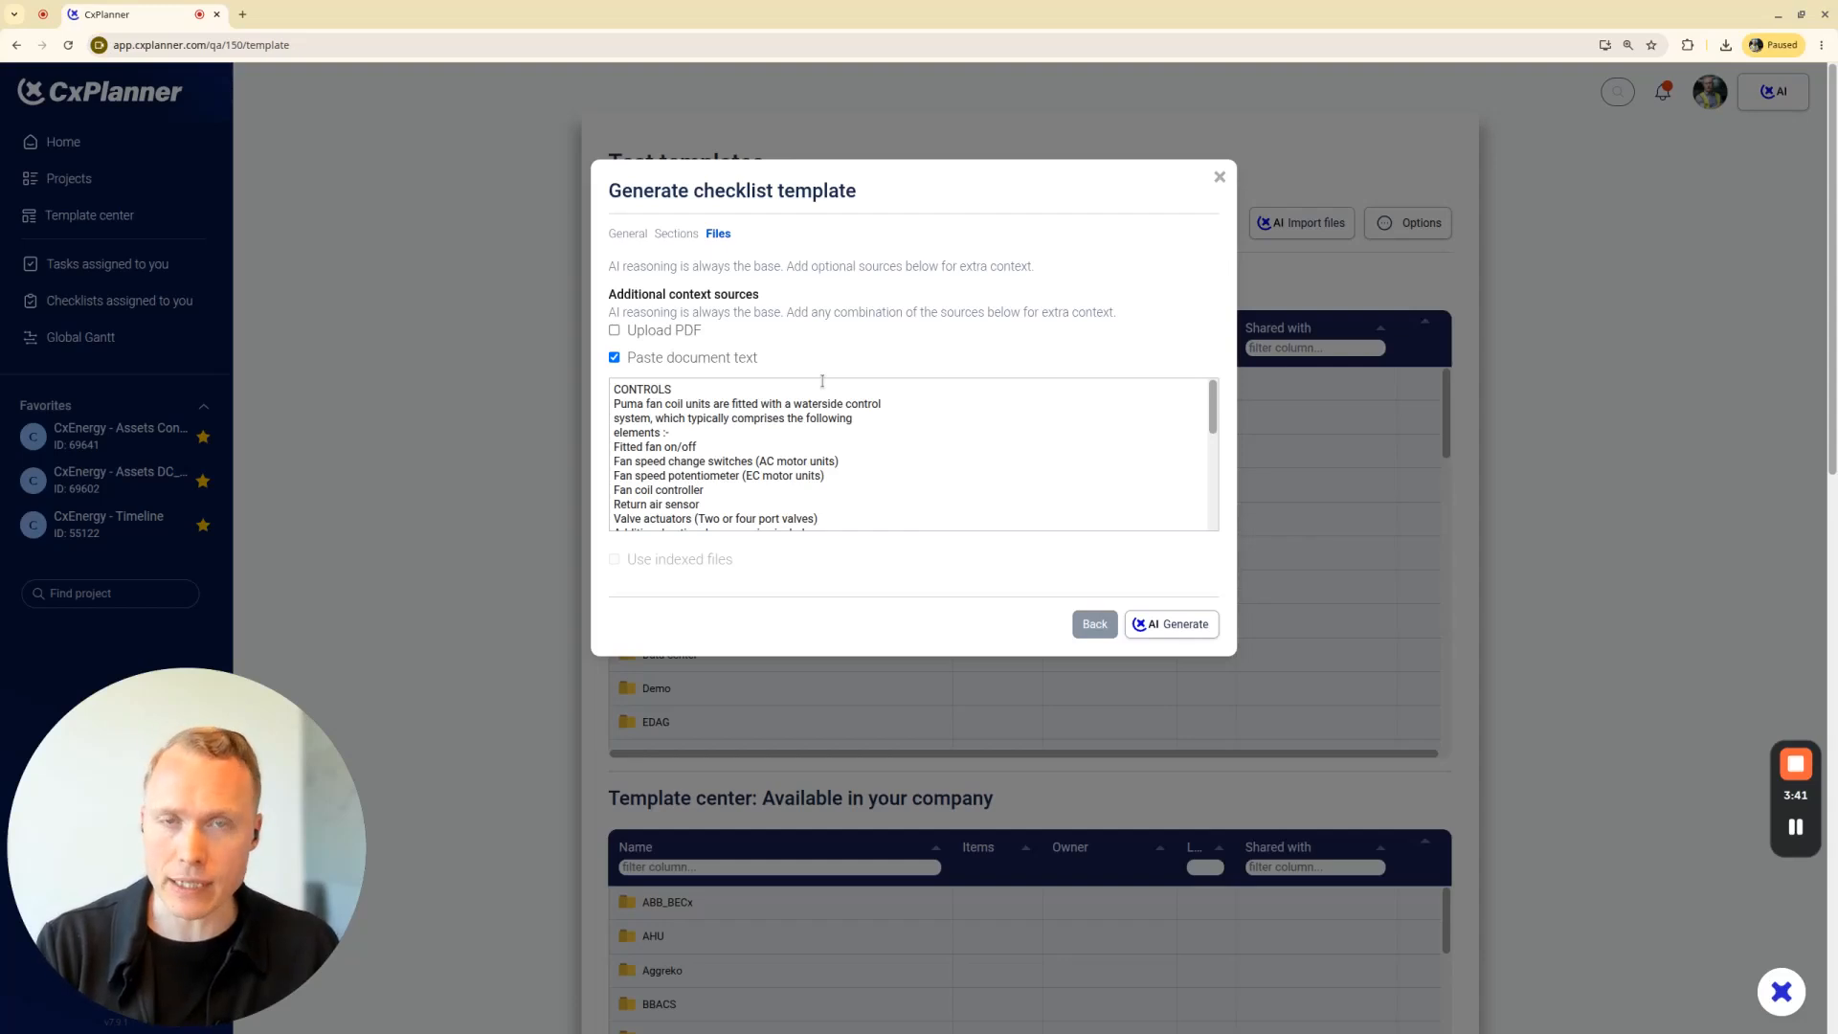
{"action": "left_click", "coordinate": [1175, 624]}
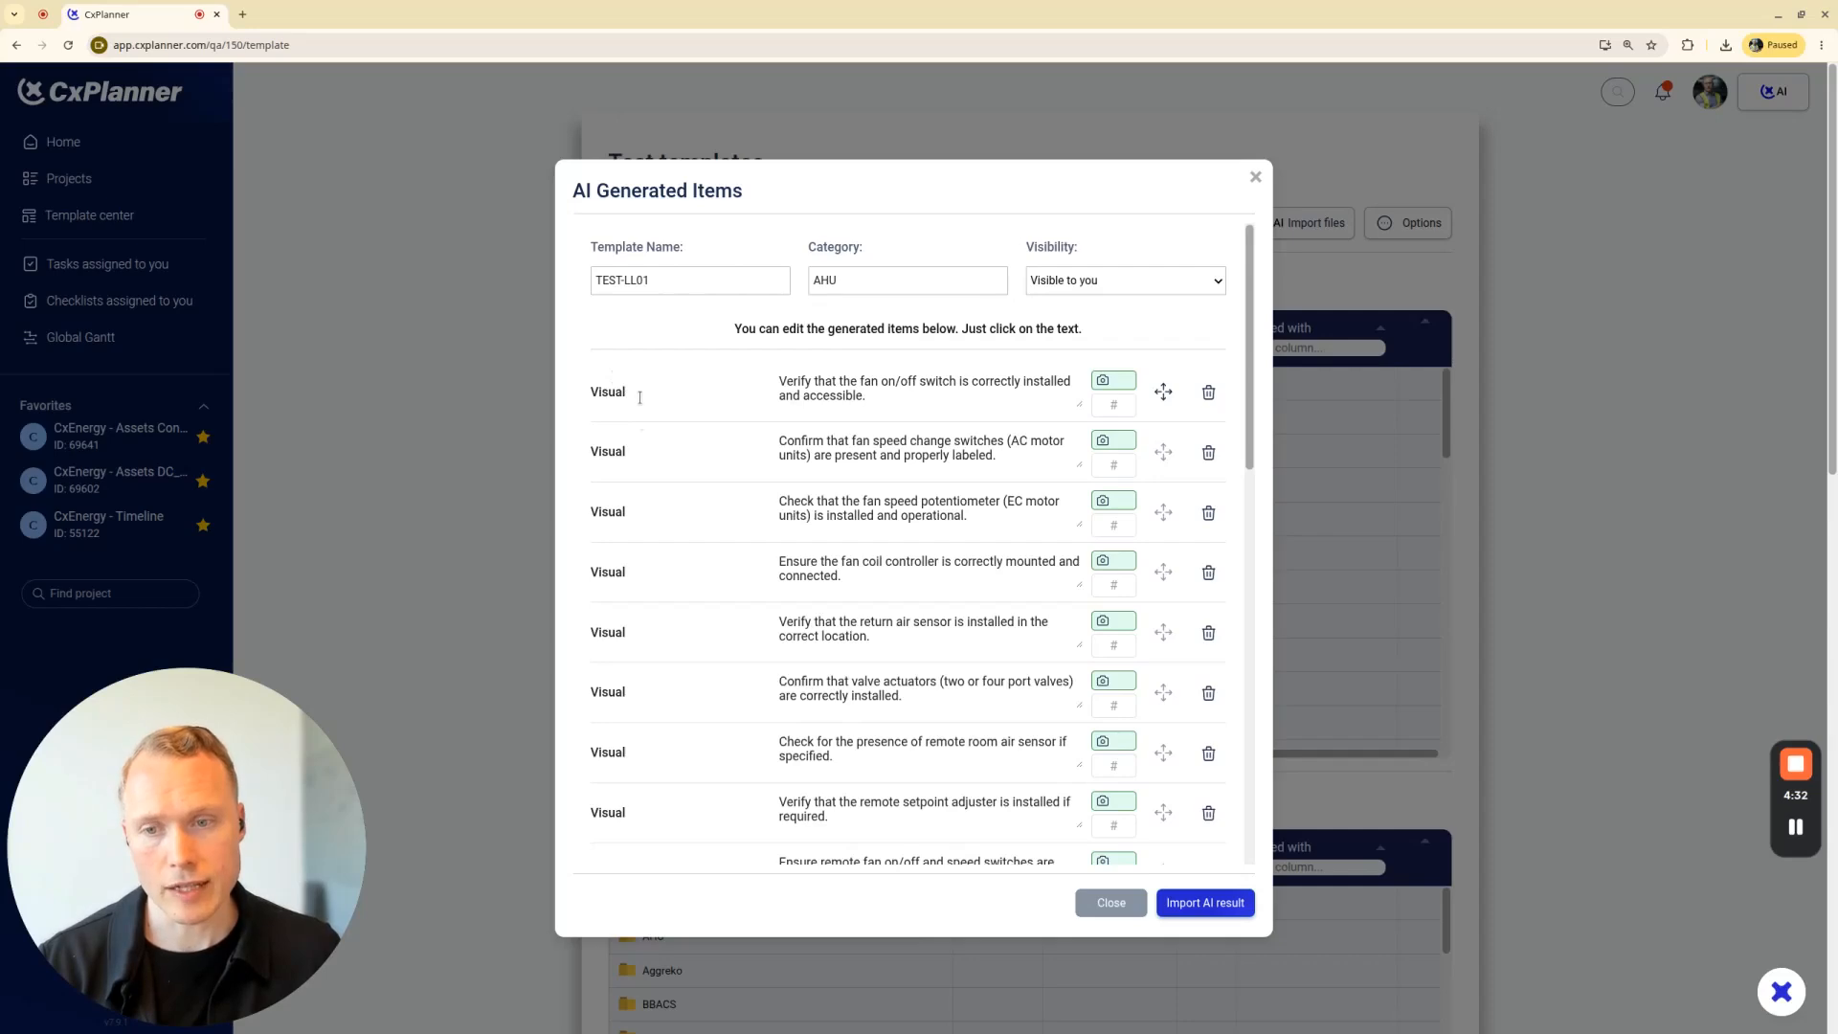
Look through the generated items and remove "and accessible" from the Visual item about the fan on/off switch
{"action": "scroll", "coordinate": [640, 397], "scroll_direction": "down", "scroll_amount": 7}
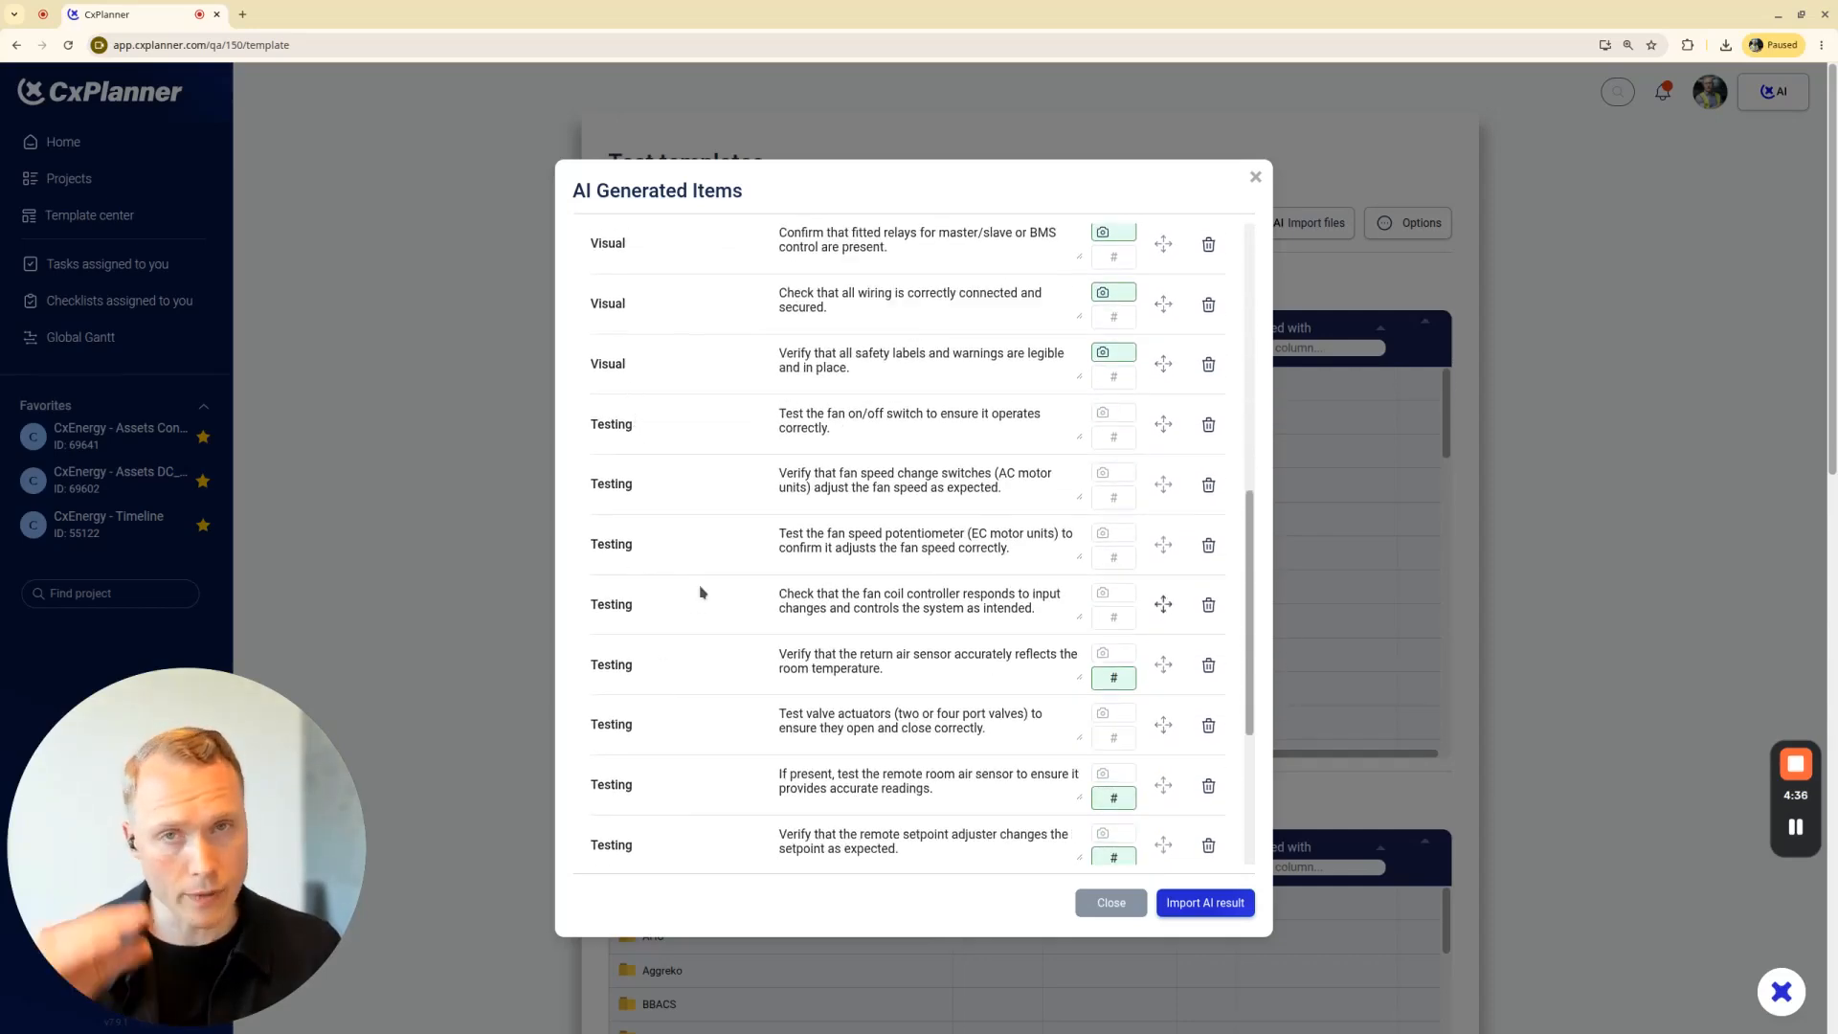
{"action": "scroll", "coordinate": [746, 573], "scroll_direction": "up", "scroll_amount": 8}
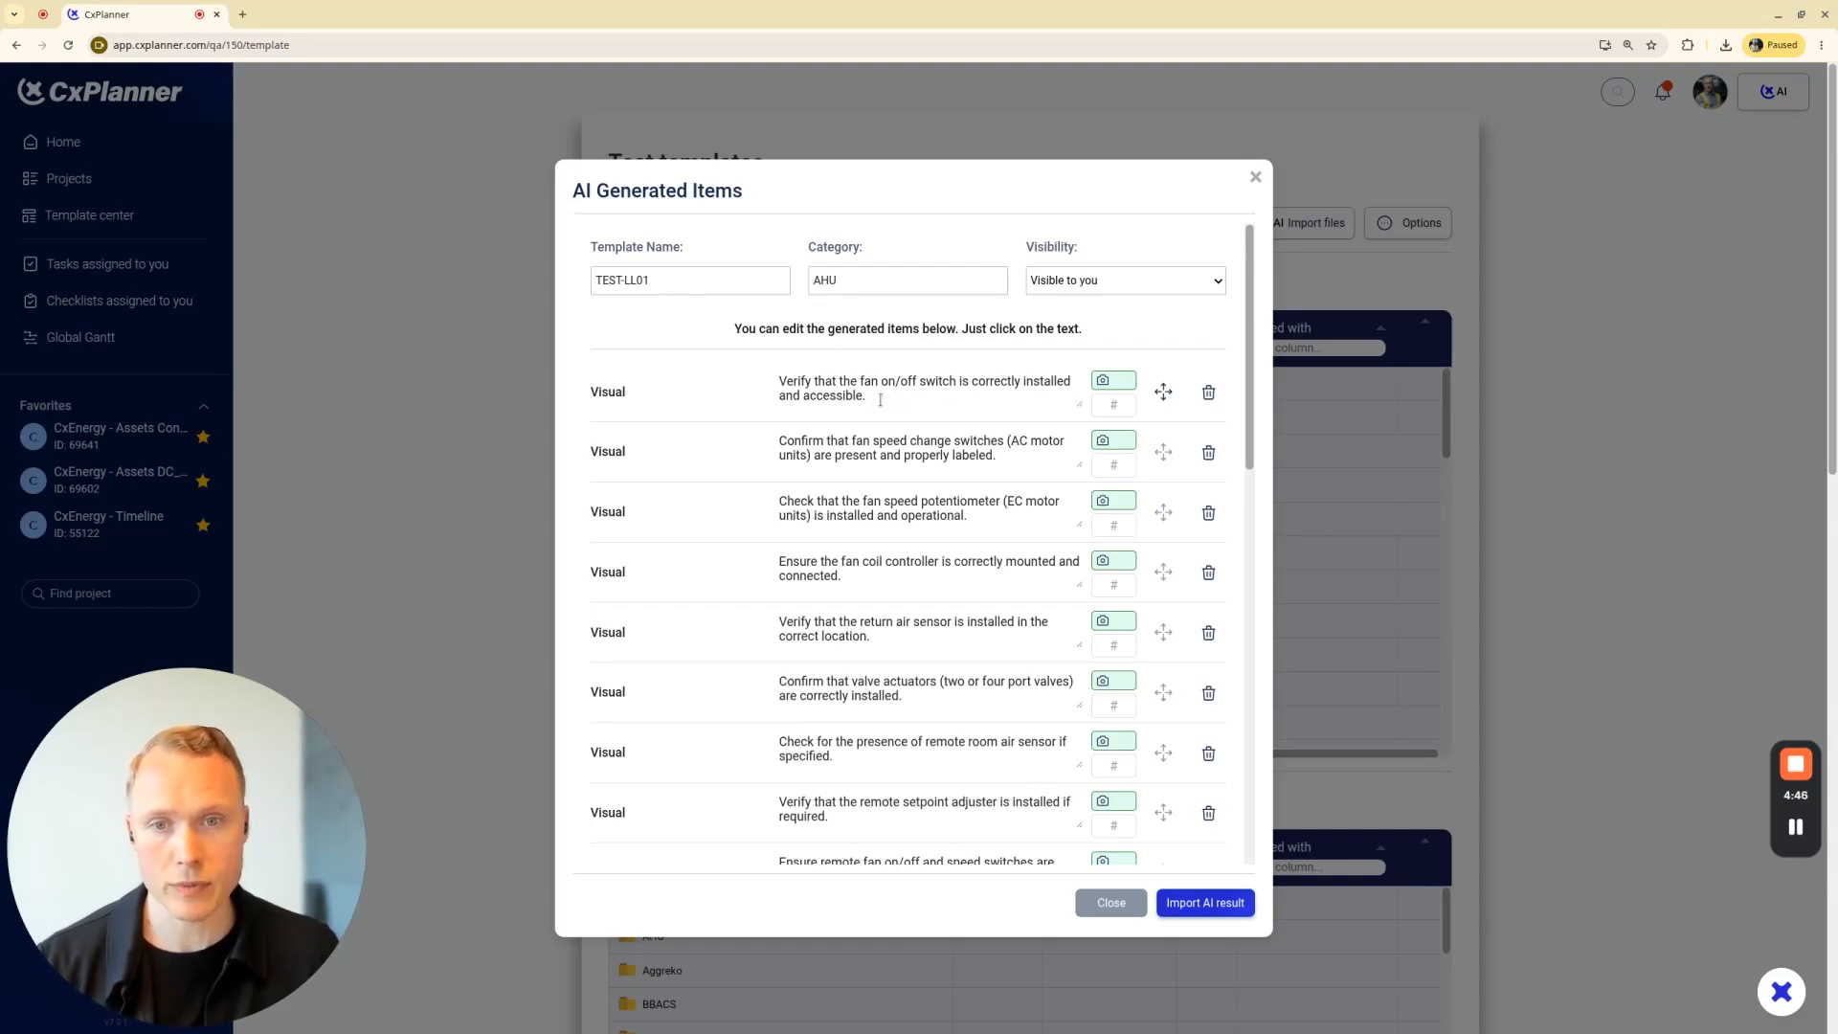
{"action": "key", "text": "BackSpace"}
{"action": "key", "text": "BackSpace"}
{"action": "key", "text": "BackSpace"}
{"action": "key", "text": "BackSpace"}
{"action": "key", "text": "BackSpace"}
{"action": "key", "text": "BackSpace"}
{"action": "key", "text": "BackSpace"}
{"action": "key", "text": "BackSpace"}
{"action": "key", "text": "BackSpace"}
{"action": "key", "text": "BackSpace"}
{"action": "key", "text": "BackSpace"}
{"action": "key", "text": "BackSpace"}
{"action": "key", "text": "BackSpace"}
{"action": "key", "text": "BackSpace"}
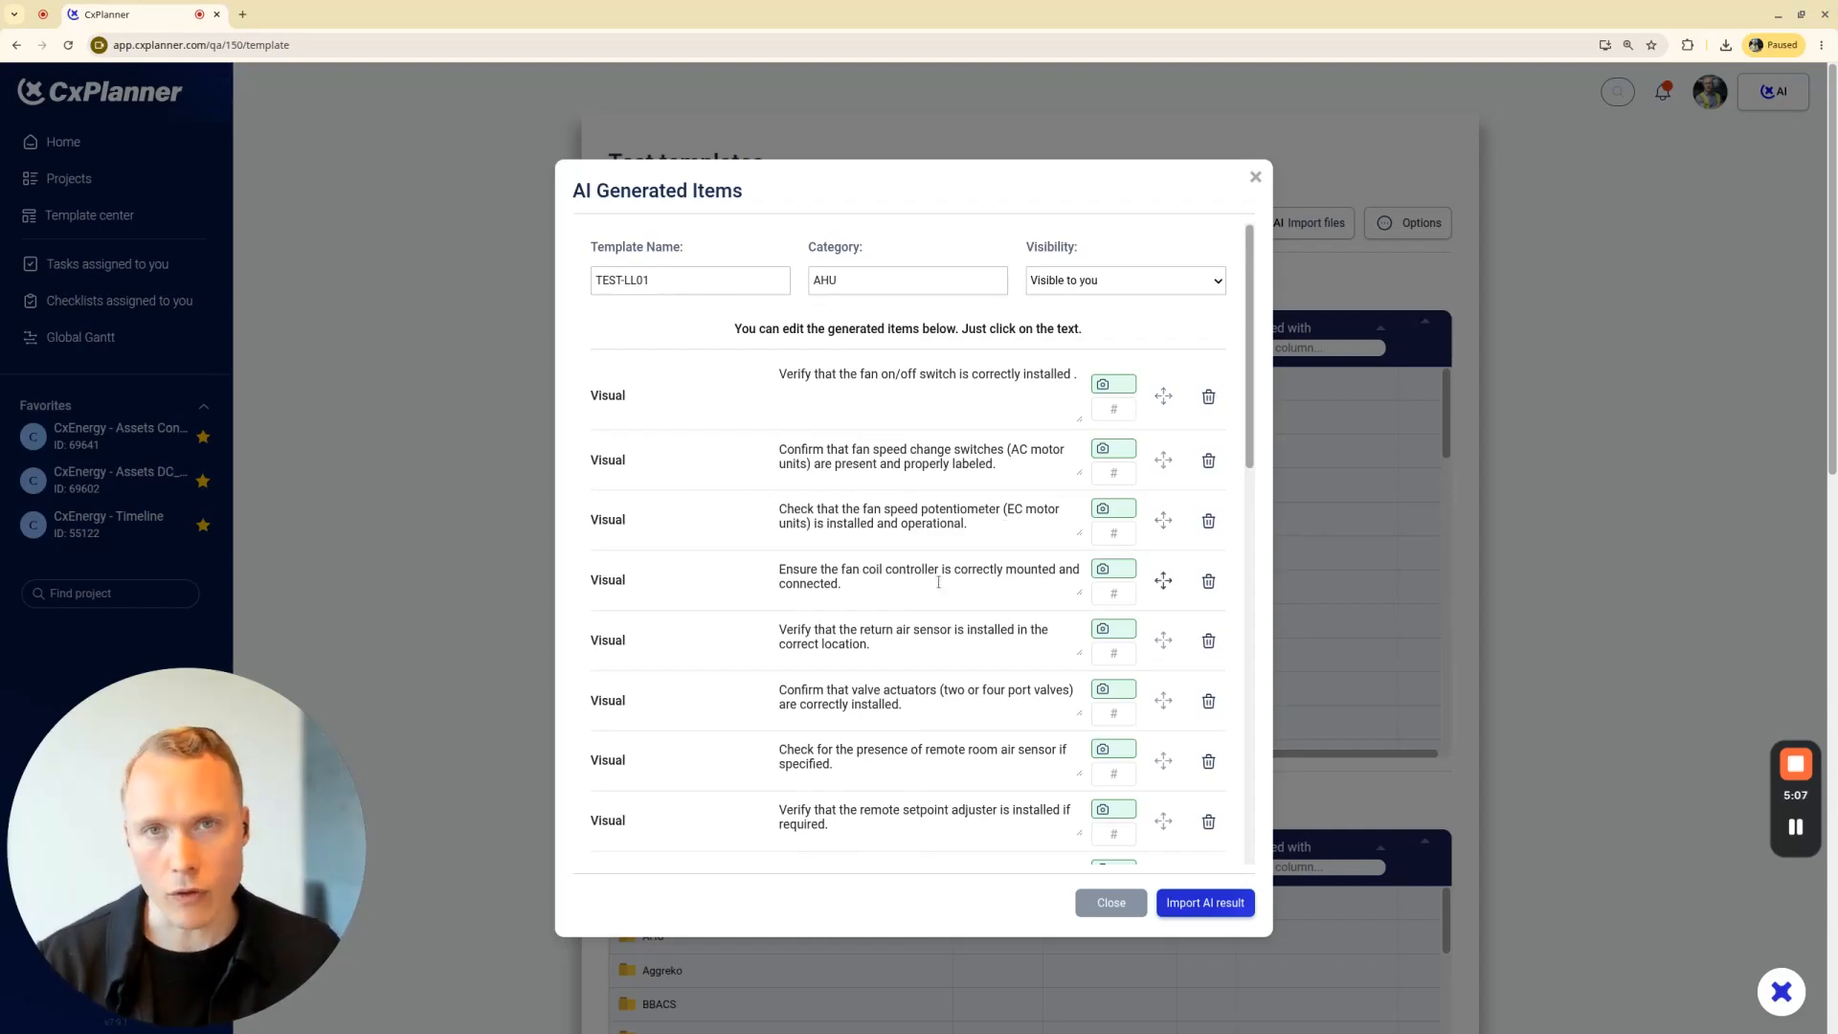
Delete the Visual items about the fan on/off switch and the fan speed change switches from the generated list
{"action": "mouse_move", "coordinate": [1163, 395]}
{"action": "left_mouse_down"}
{"action": "mouse_move", "coordinate": [1142, 518]}
{"action": "mouse_move", "coordinate": [1163, 381]}
{"action": "left_mouse_up"}
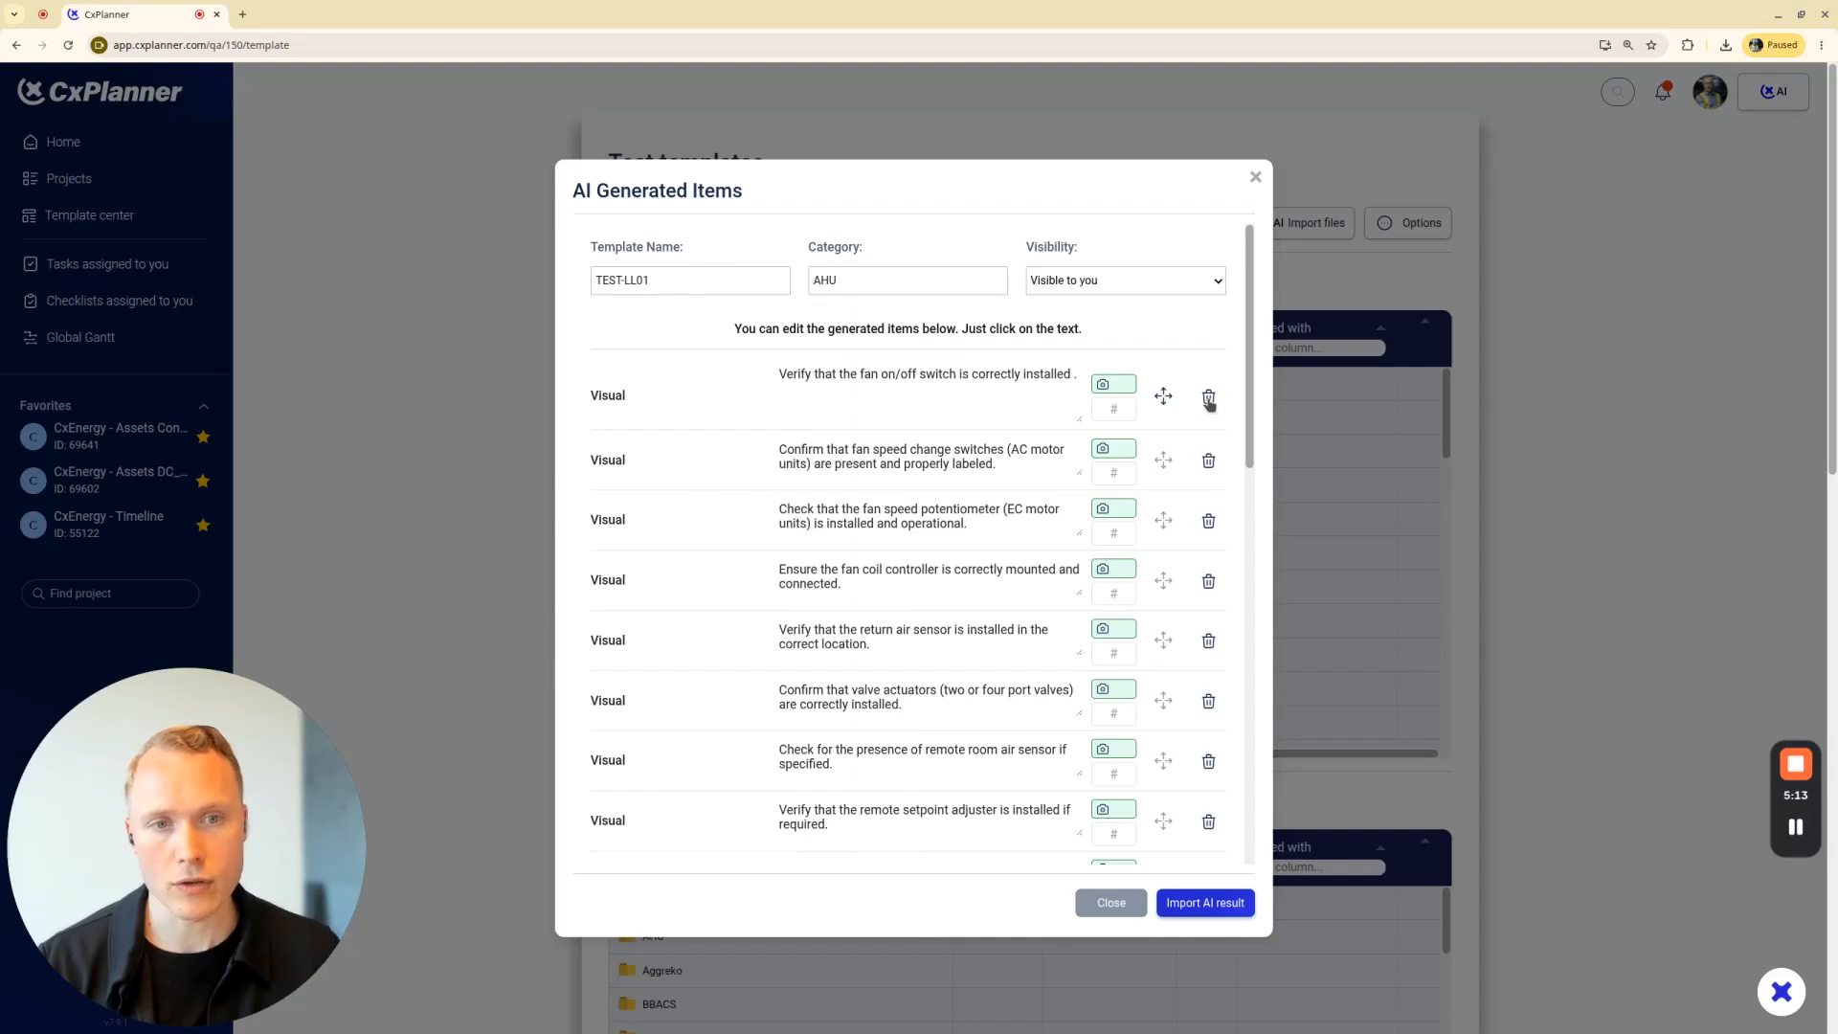
{"action": "left_click", "coordinate": [1208, 400]}
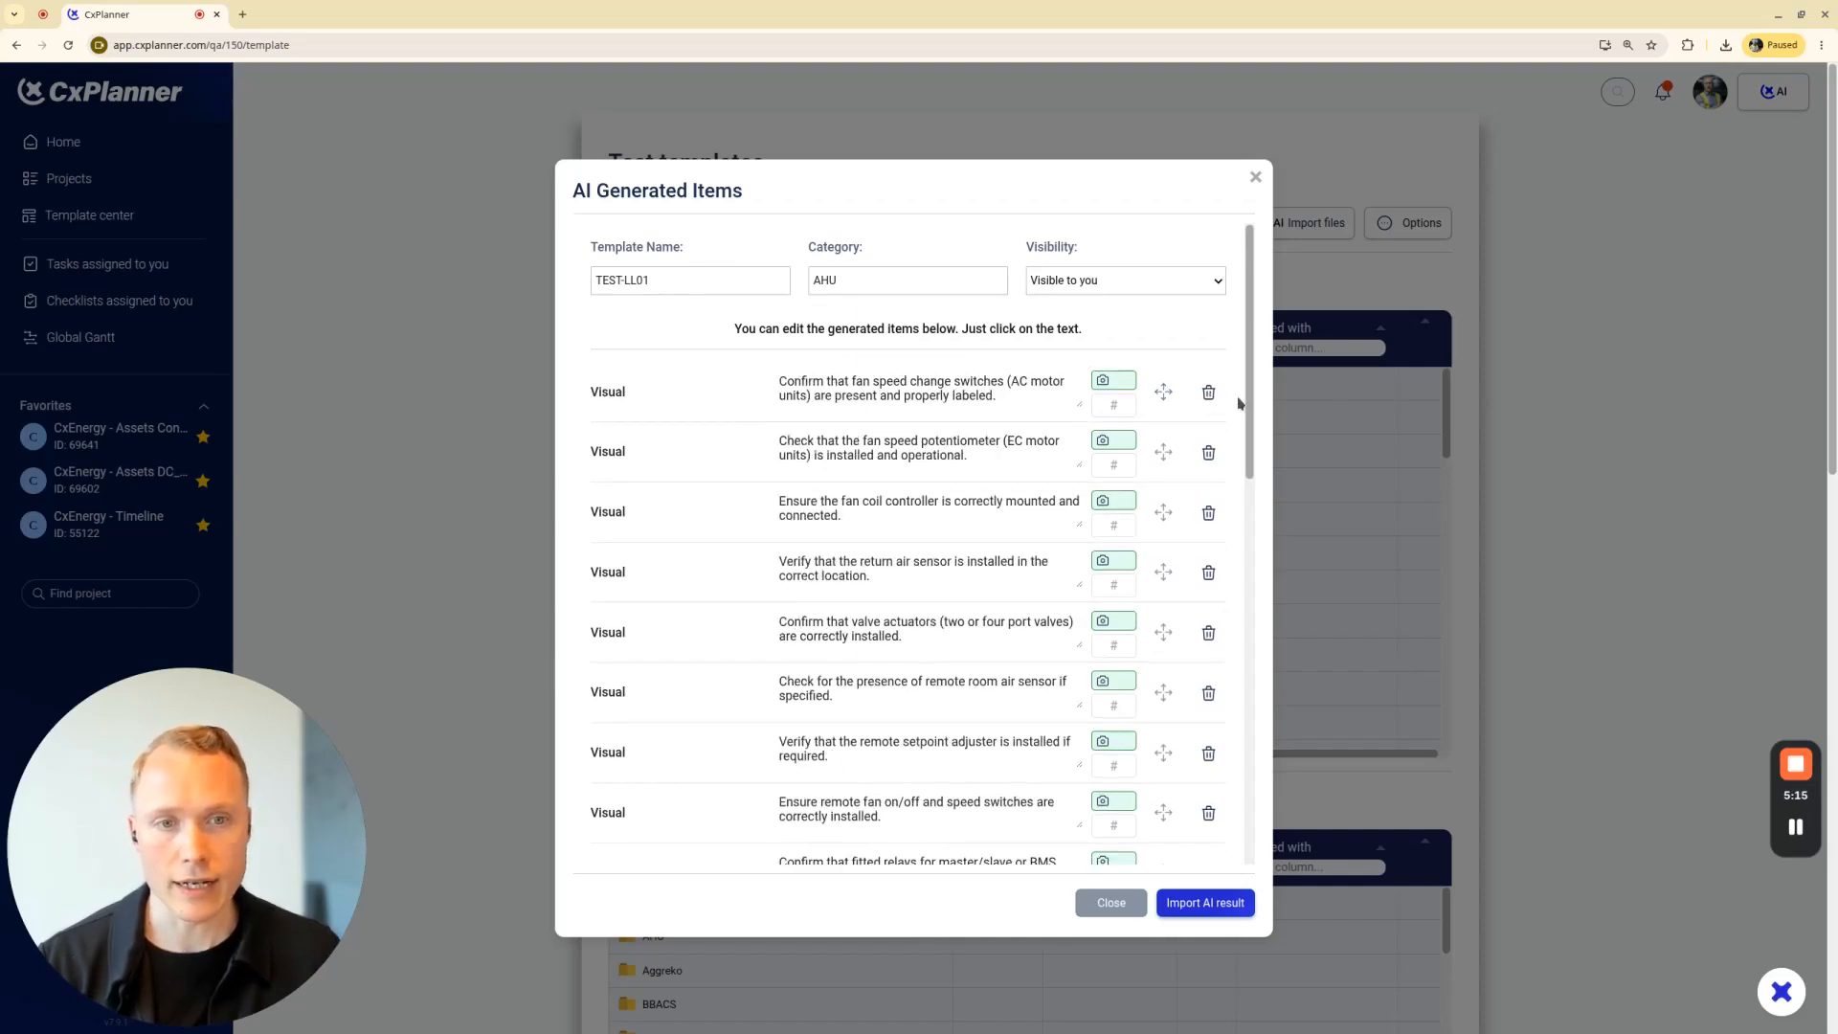
{"action": "left_click", "coordinate": [1208, 392]}
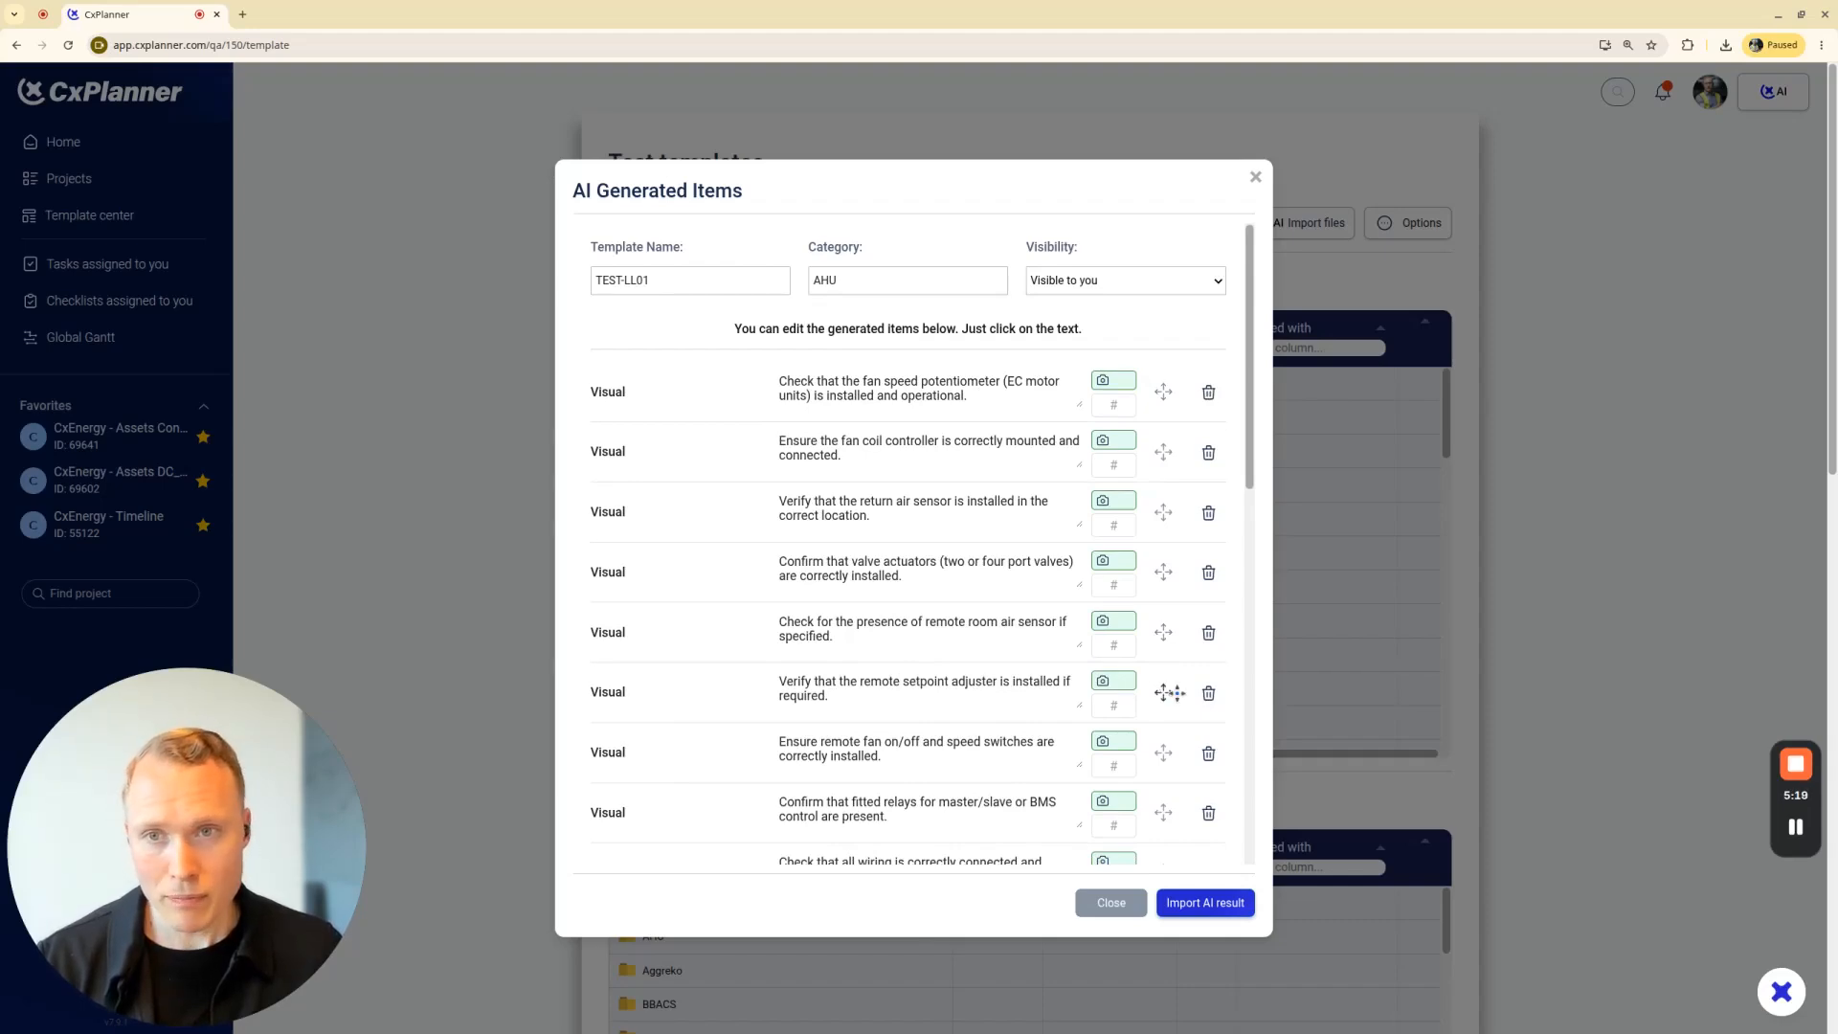
Copy the template name, import the AI-generated items, and open the TEST-LL01 template by filtering your own templates by that name
{"action": "left_click_drag", "start_coordinate": [756, 275], "coordinate": [587, 281]}
{"action": "key", "text": "ctrl+c"}
{"action": "left_click", "coordinate": [1191, 914]}
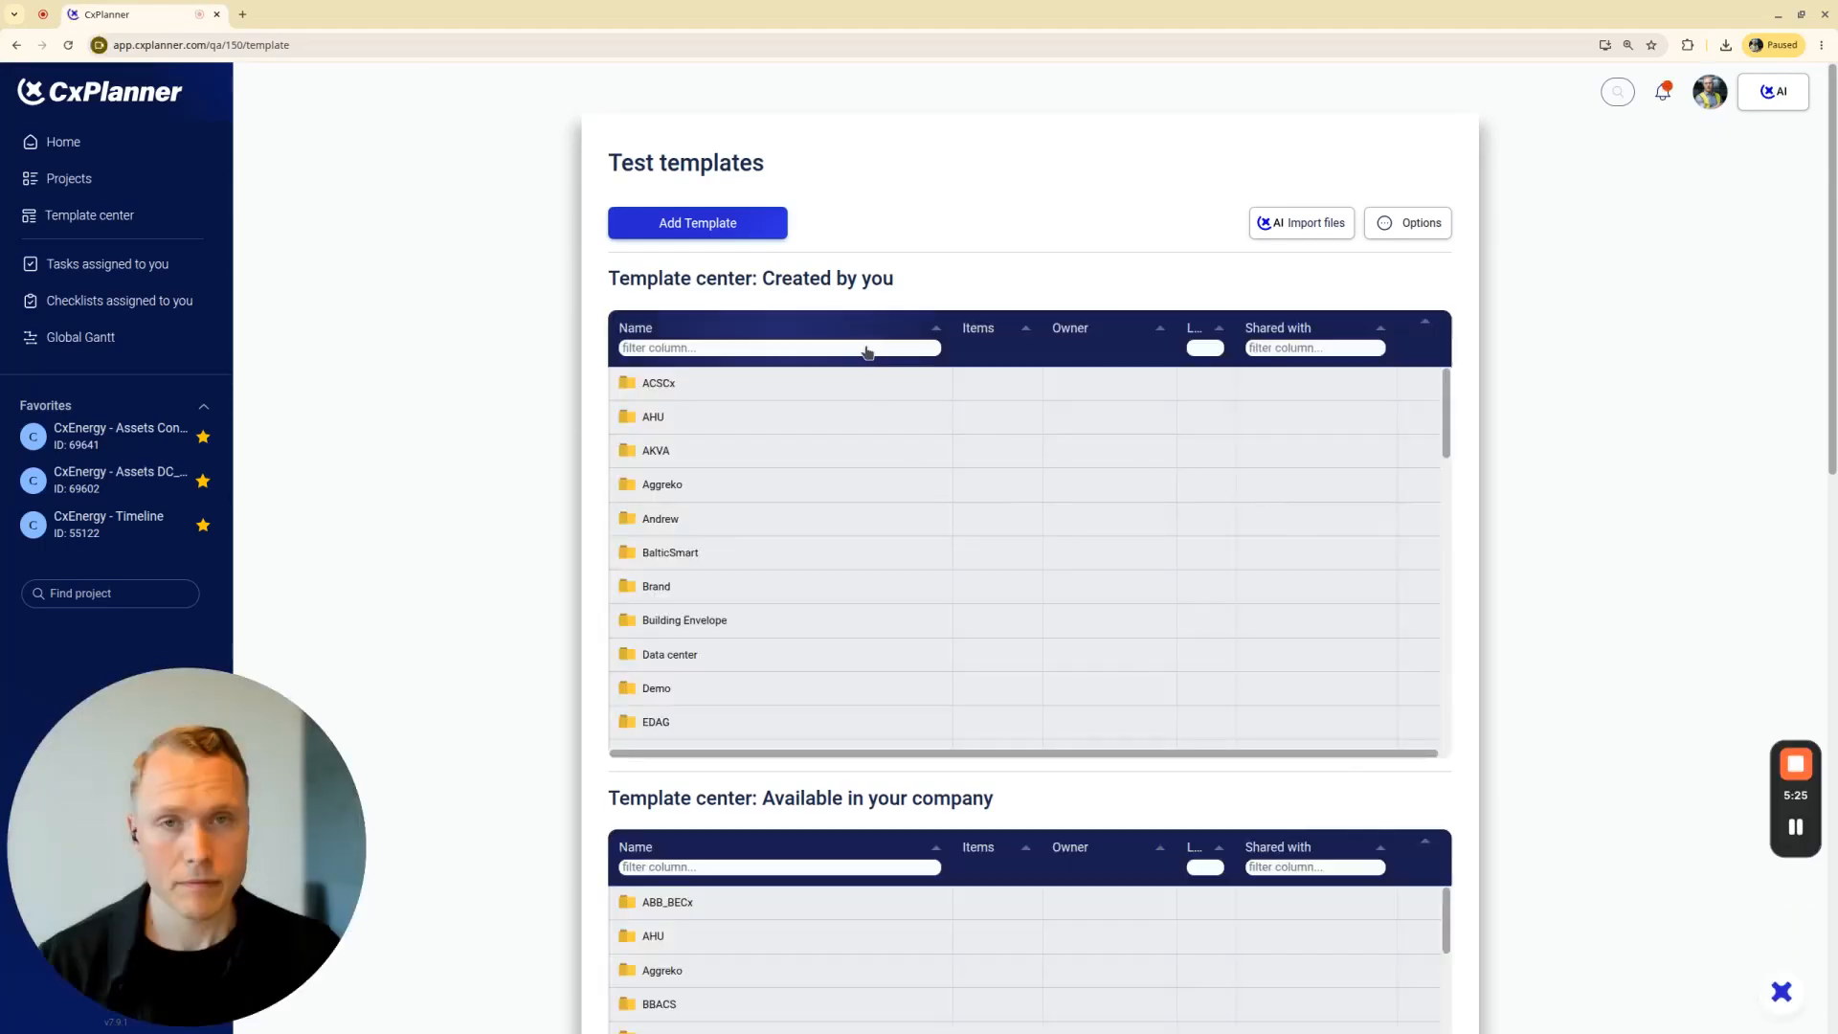
{"action": "left_click", "coordinate": [864, 351]}
{"action": "key", "text": "ctrl+v"}
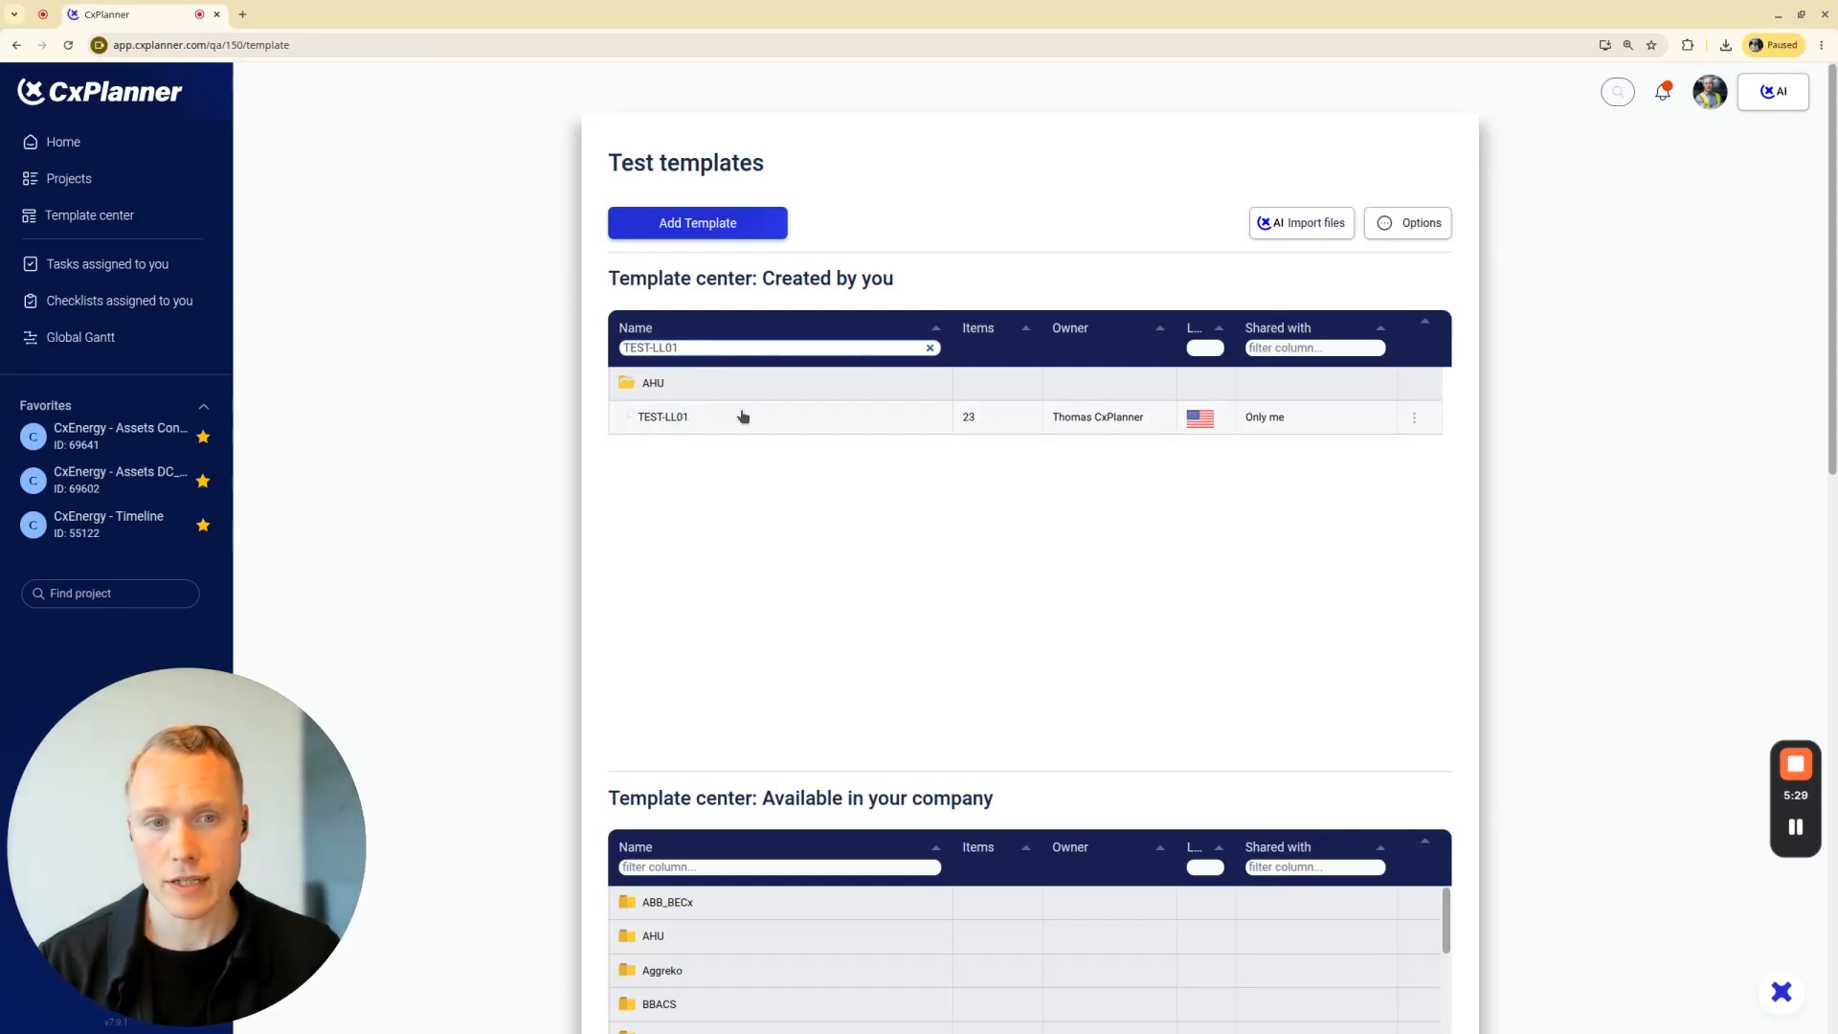
{"action": "left_click", "coordinate": [682, 424]}
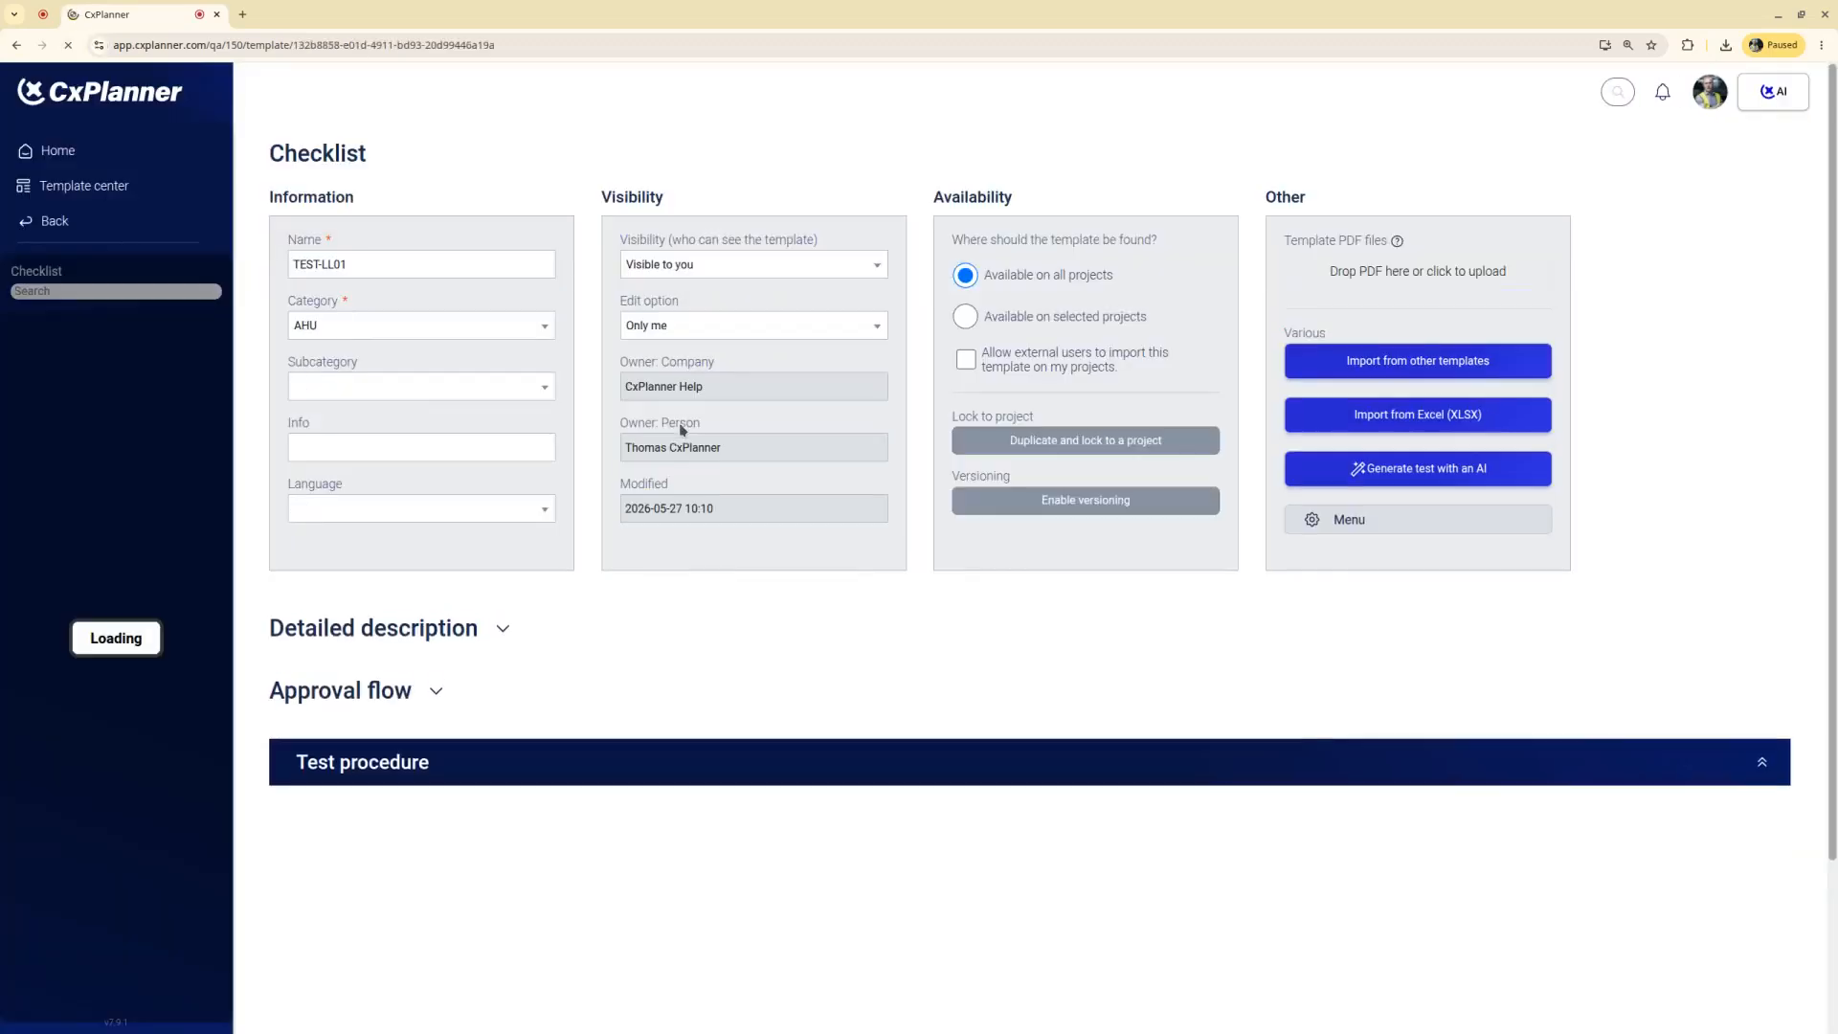
Review the test procedure's Visual and Testing items and check which ones require a photo or a number
{"action": "scroll", "coordinate": [874, 569], "scroll_direction": "down", "scroll_amount": 4}
{"action": "scroll", "coordinate": [900, 514], "scroll_direction": "down", "scroll_amount": 3}
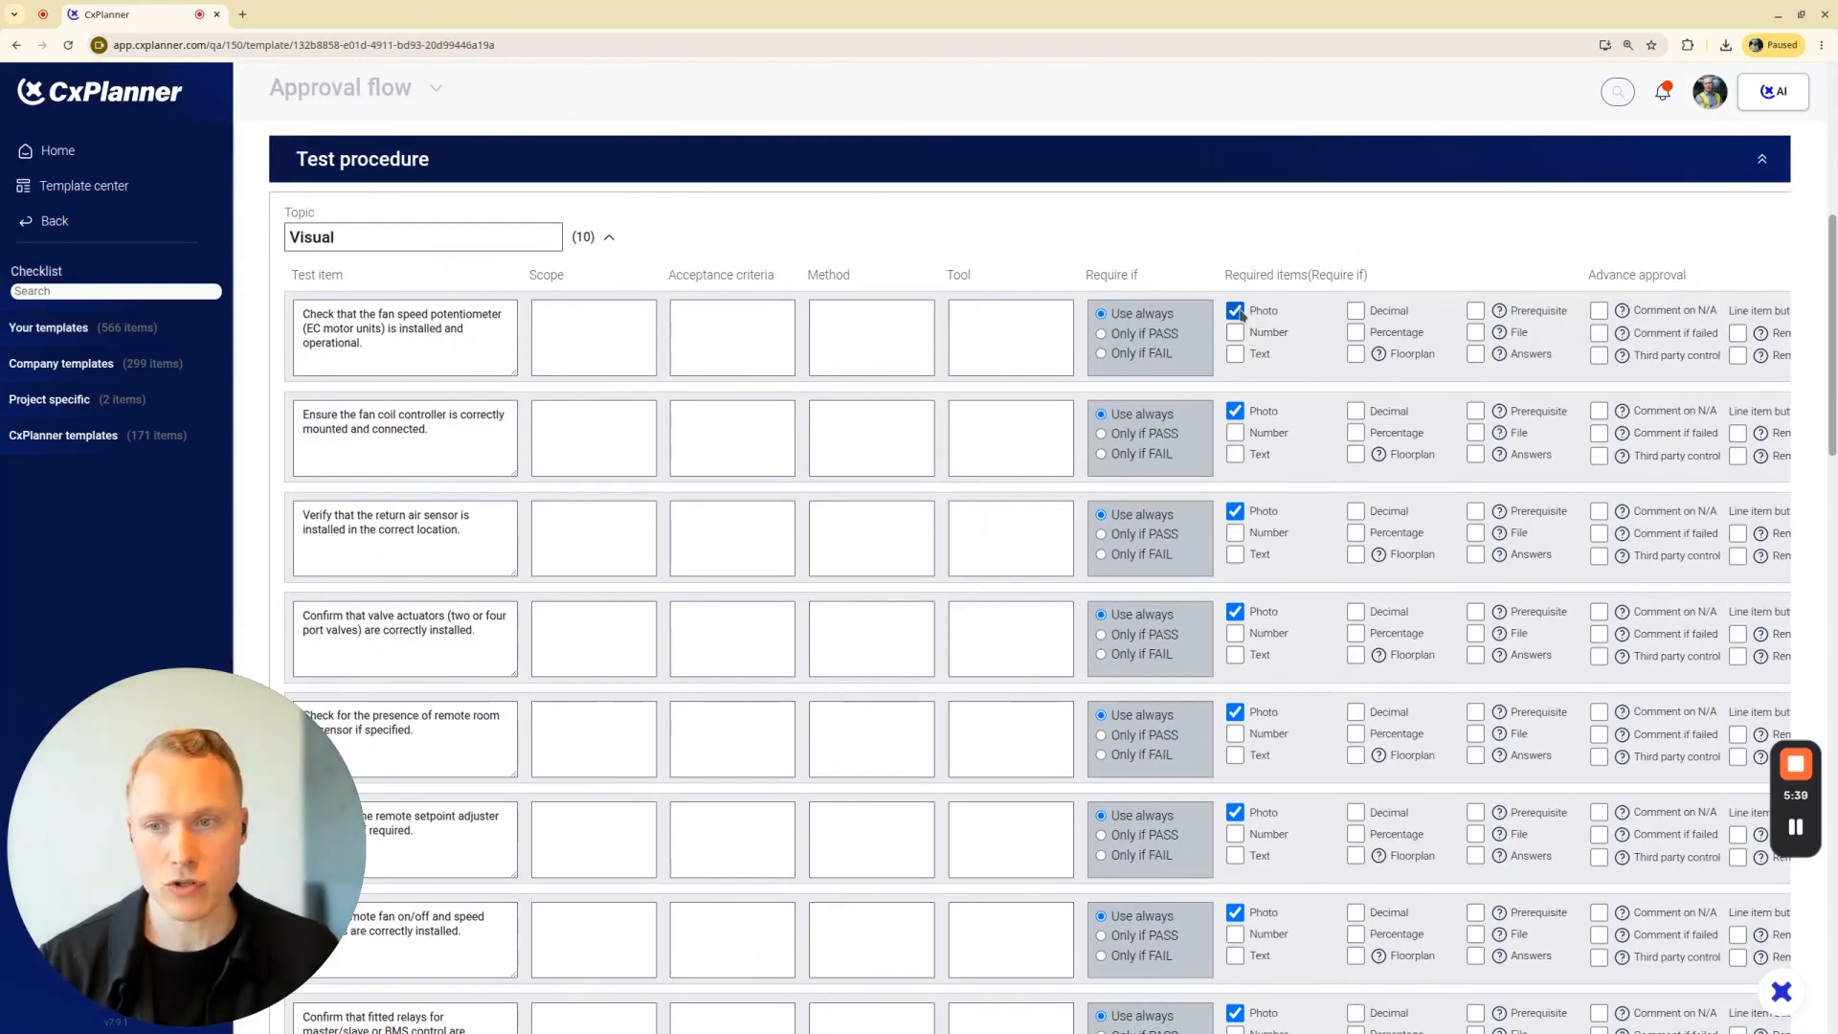
{"action": "scroll", "coordinate": [644, 553], "scroll_direction": "down", "scroll_amount": 10}
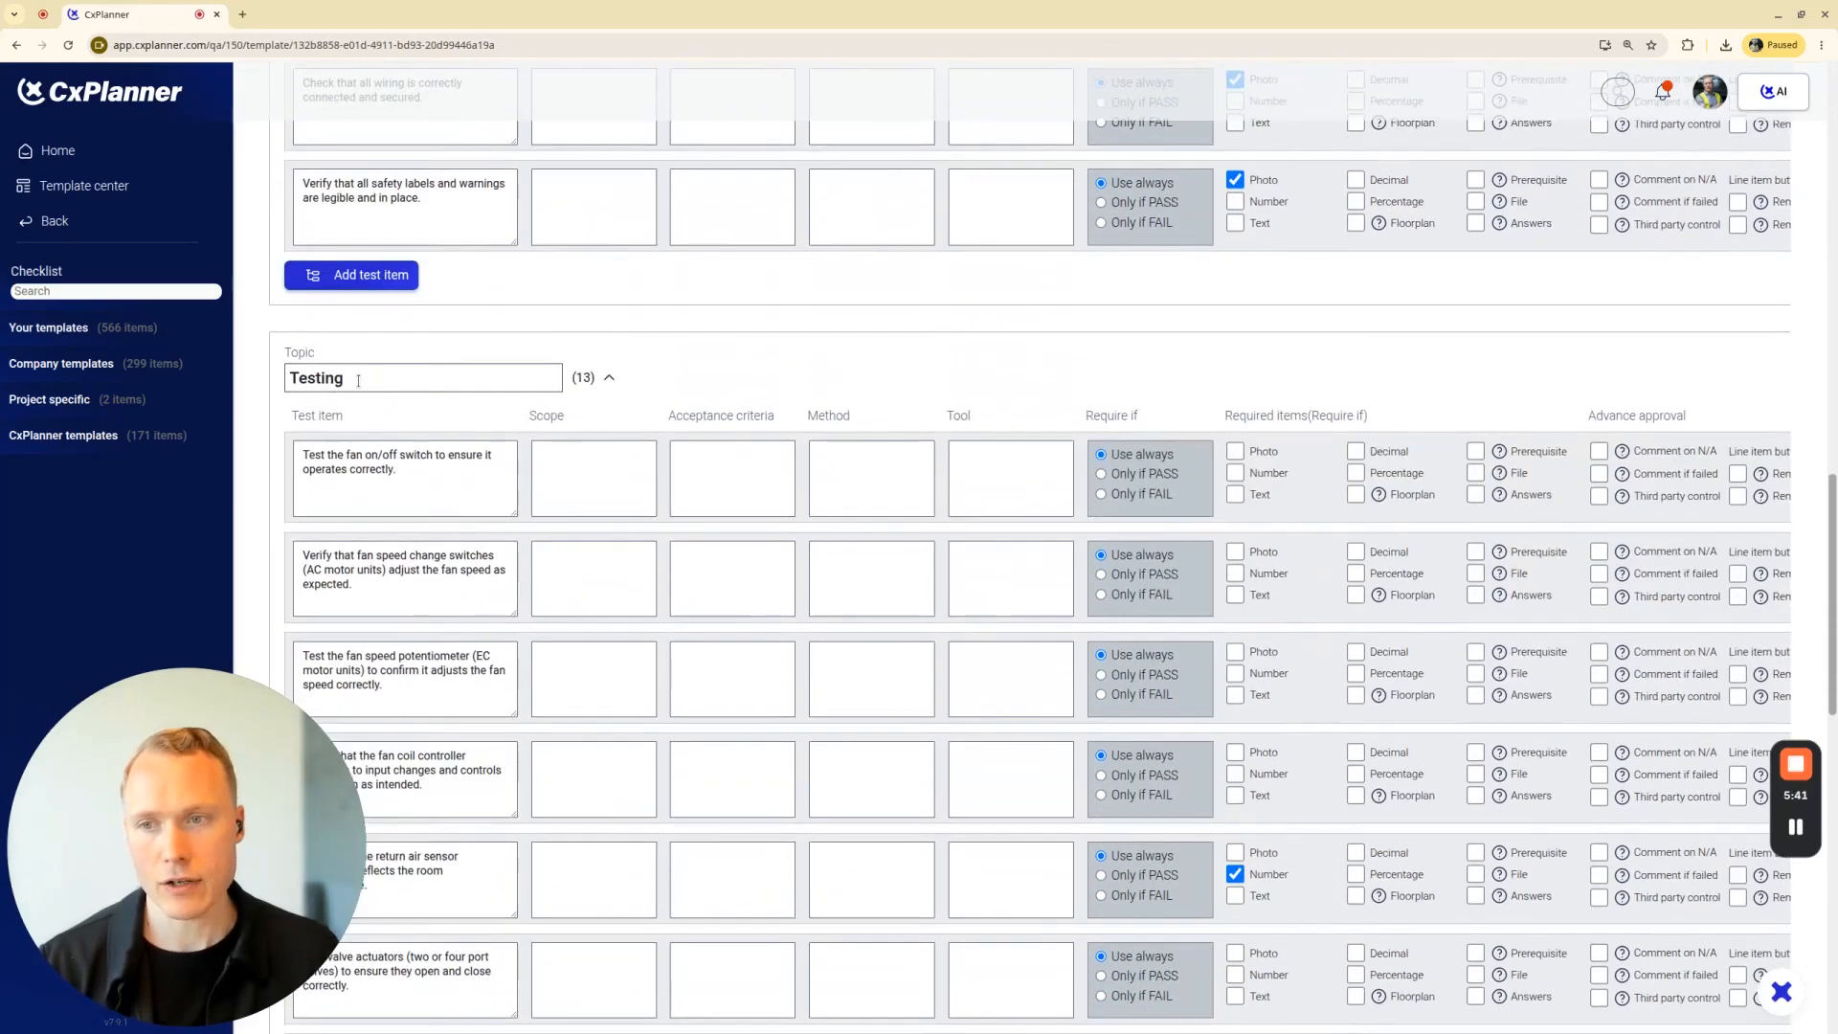
{"action": "scroll", "coordinate": [417, 452], "scroll_direction": "down", "scroll_amount": 3}
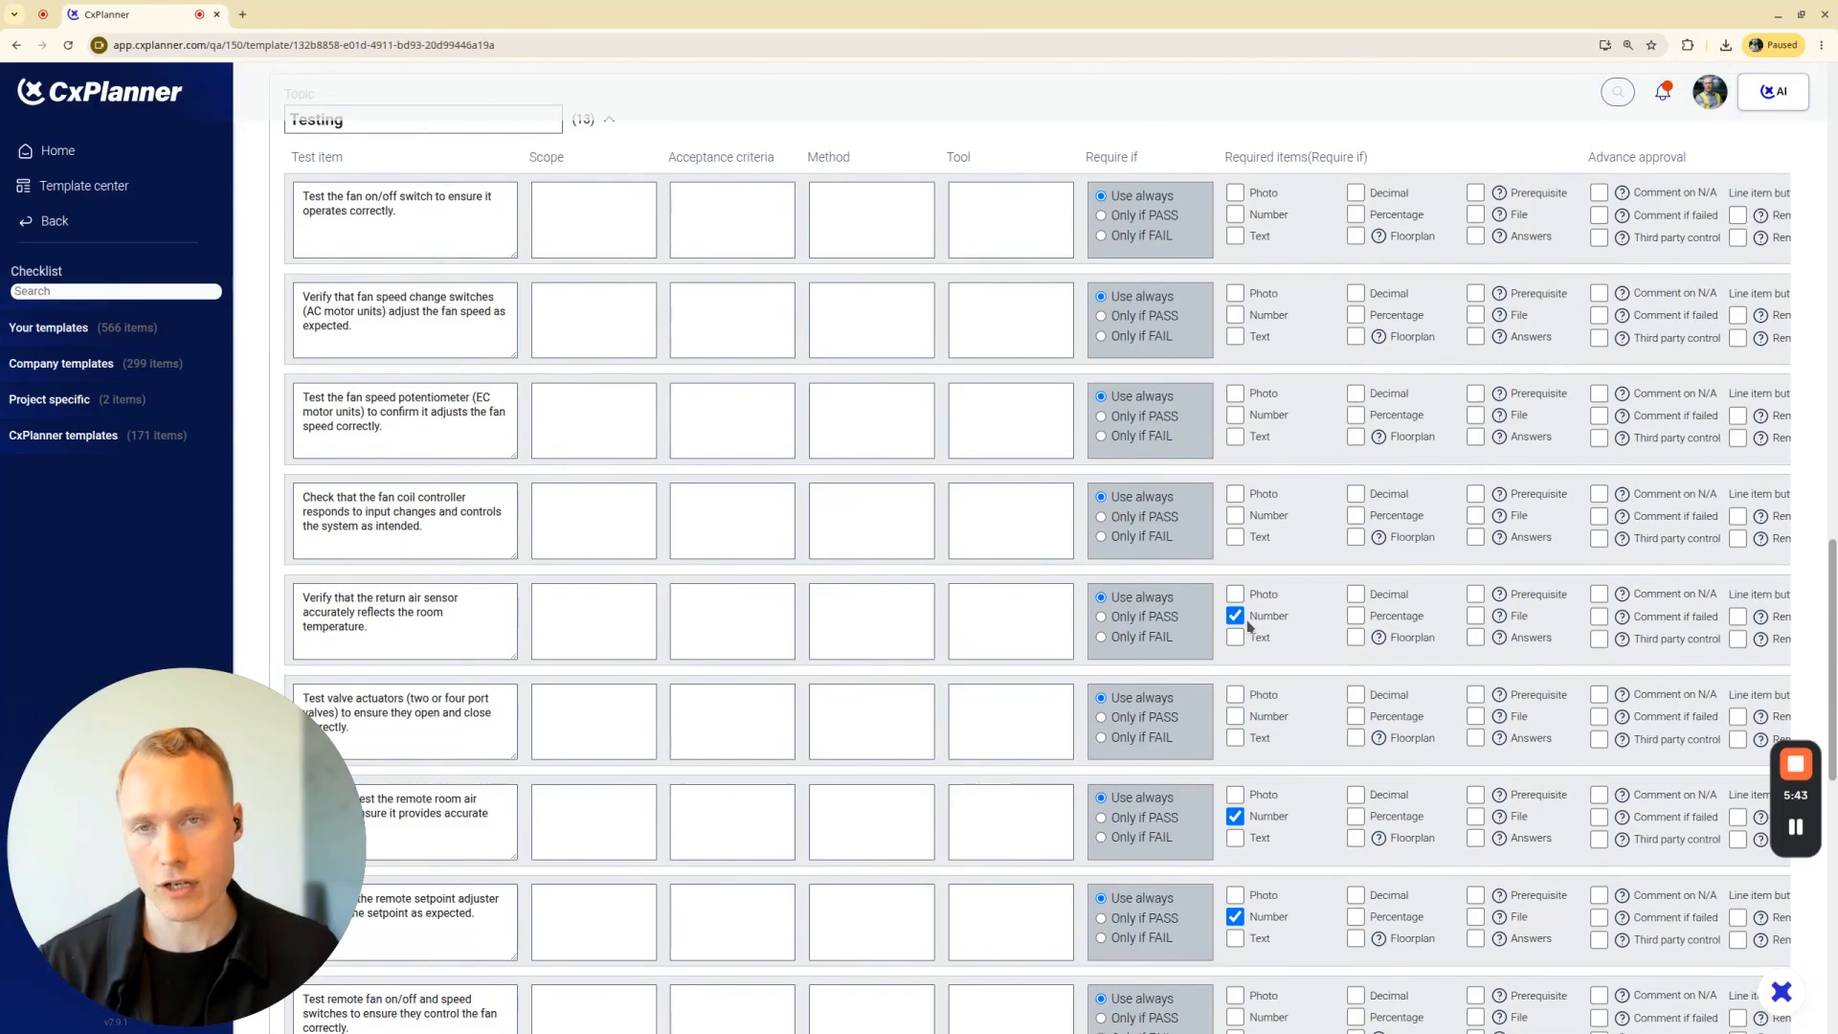
{"action": "scroll", "coordinate": [1251, 560], "scroll_direction": "up", "scroll_amount": 8}
{"action": "scroll", "coordinate": [1251, 550], "scroll_direction": "up", "scroll_amount": 15}
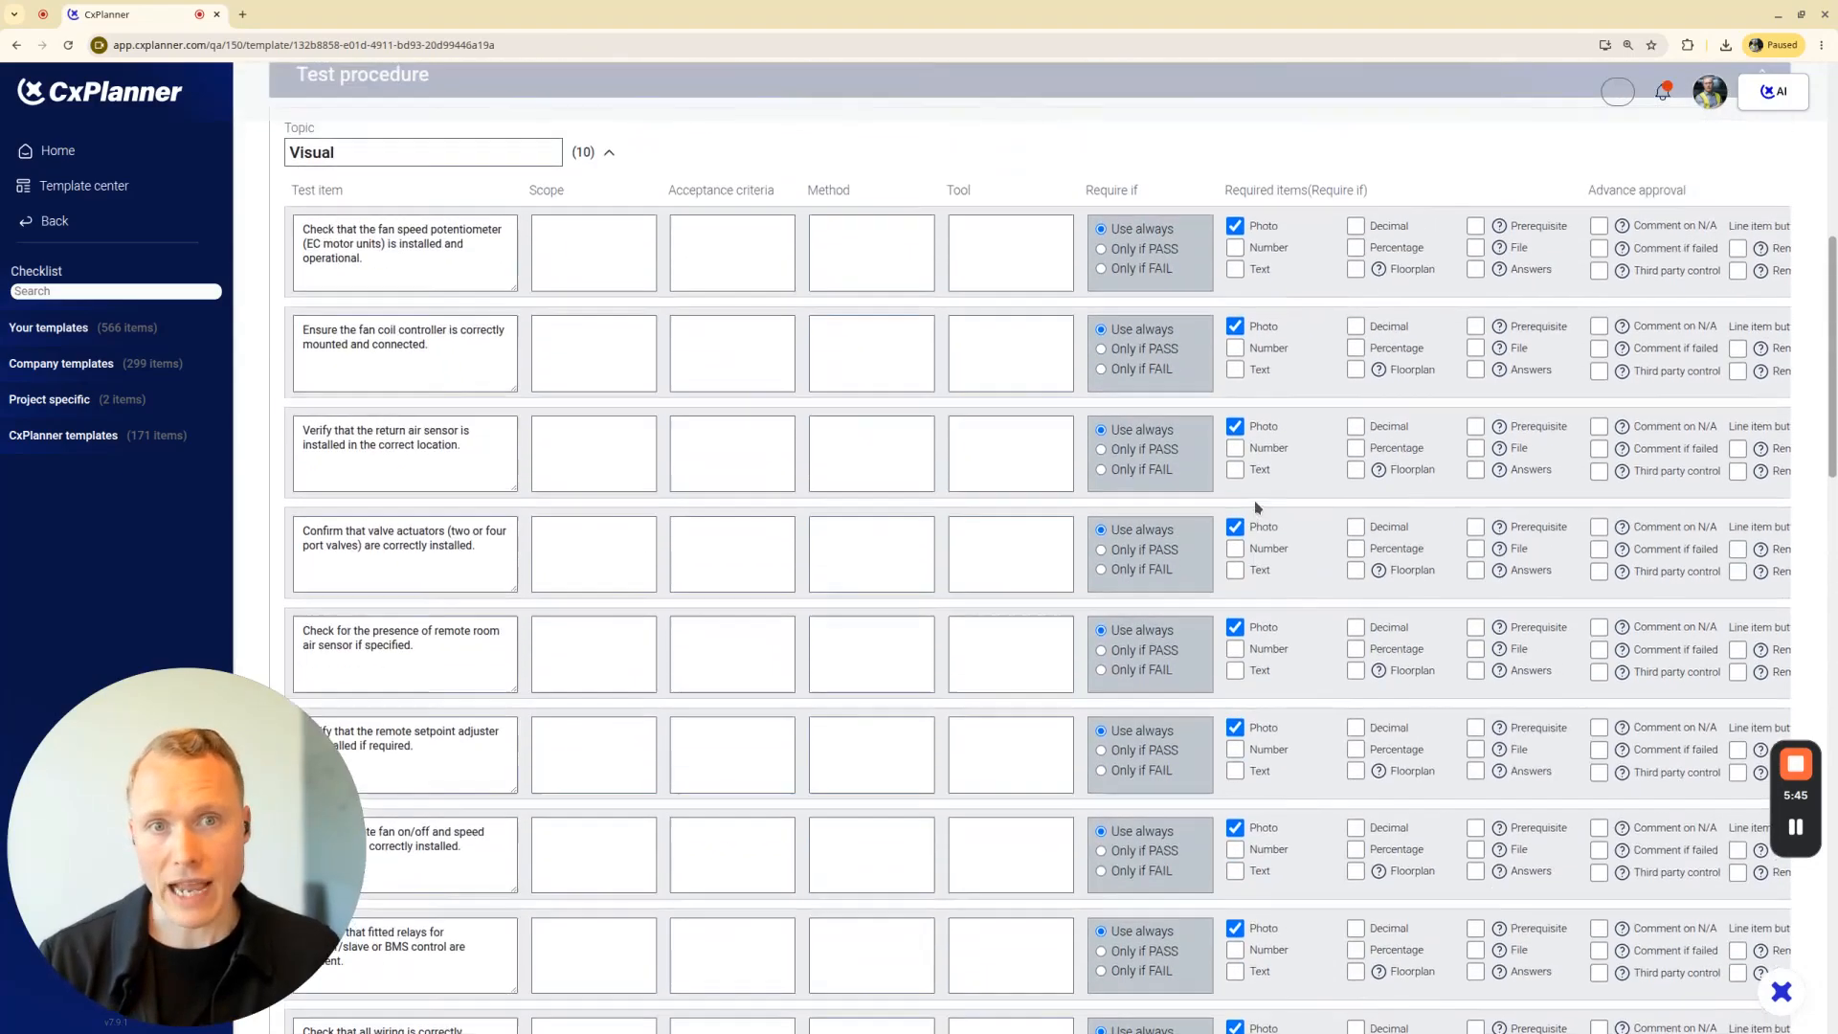